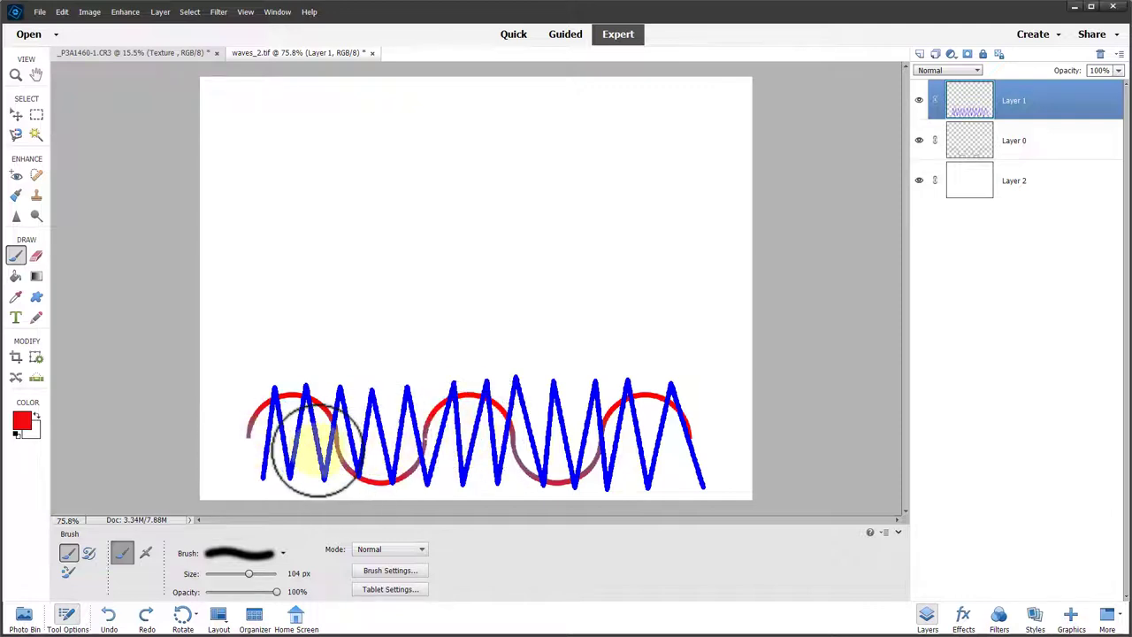
Undo a trial red brush stroke across the overlapping waves, and move the blue zigzag up clear of the red wave.
drag(264, 422, 432, 446)
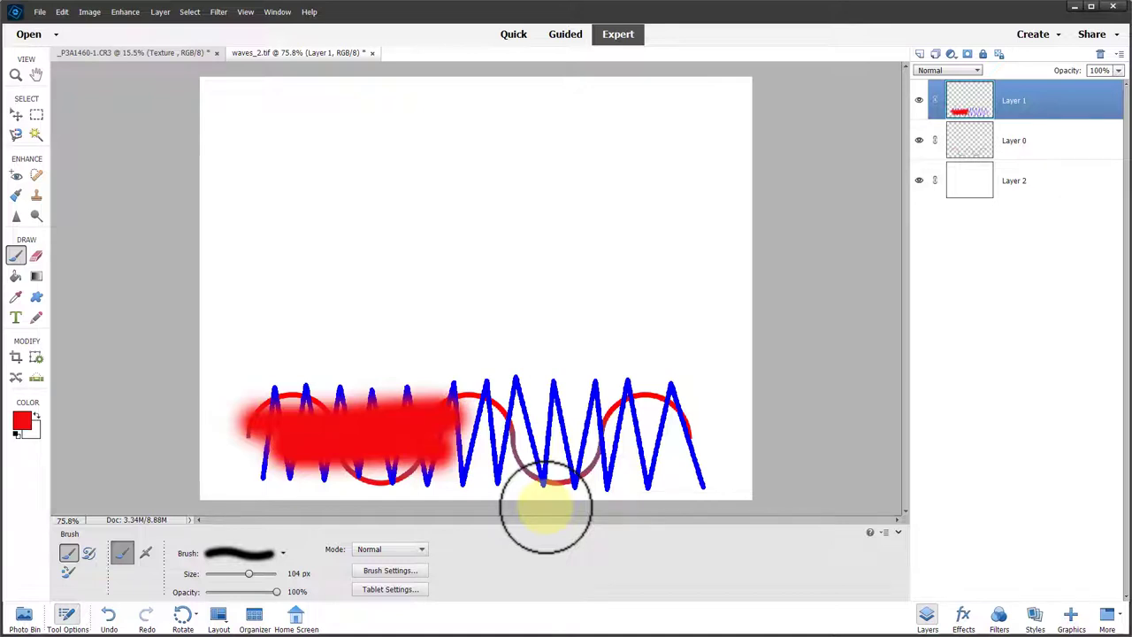
key(ctrl+z)
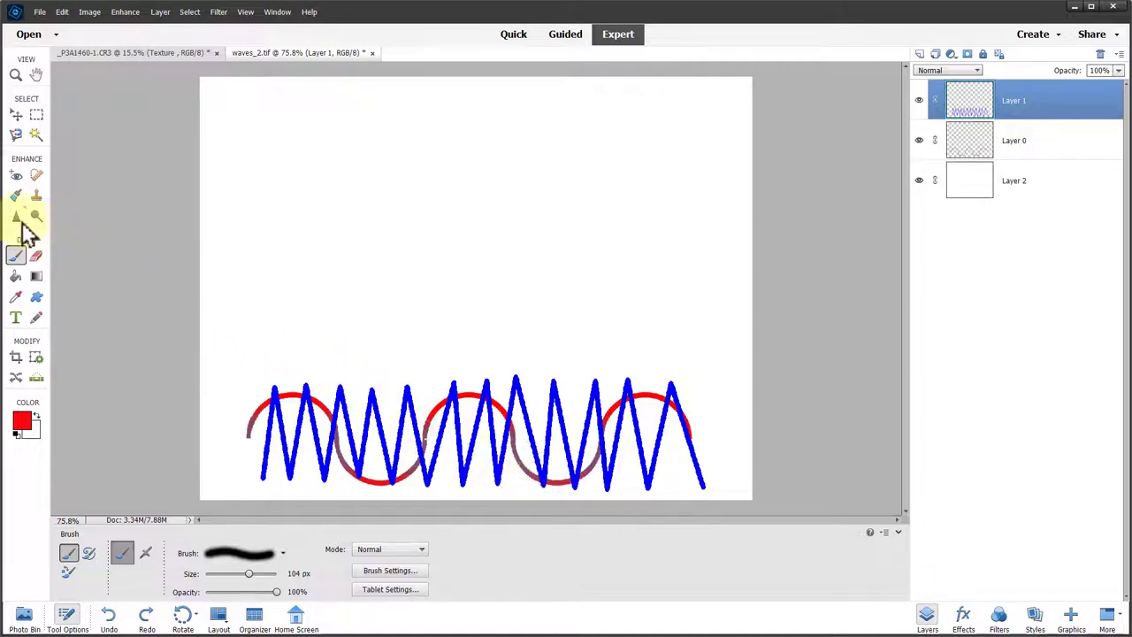
key(v)
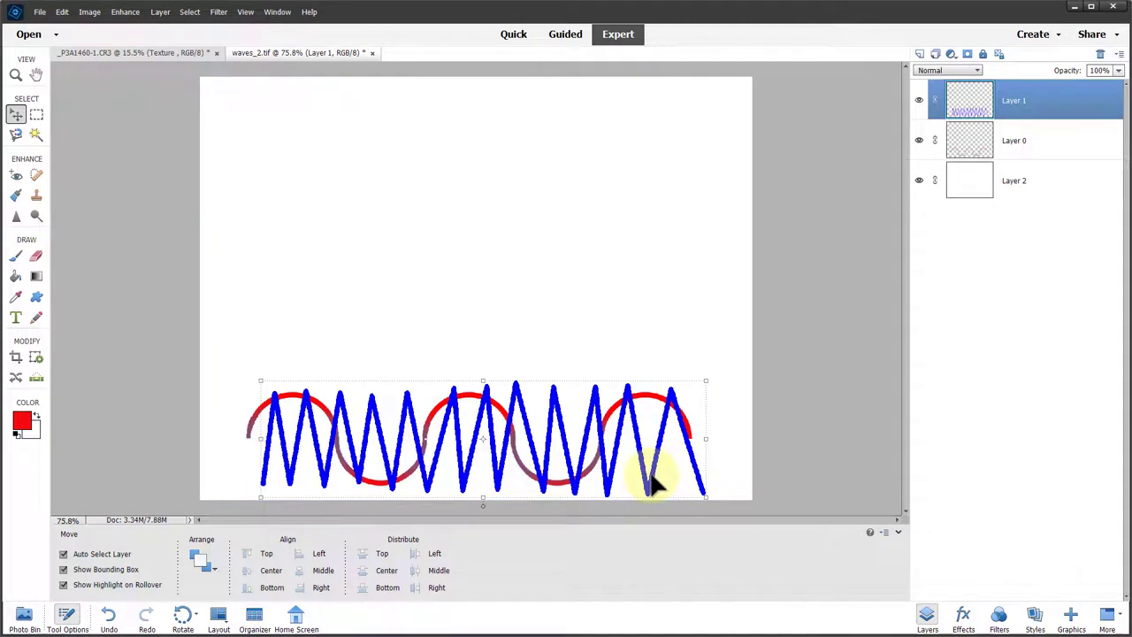
drag(650, 478, 656, 237)
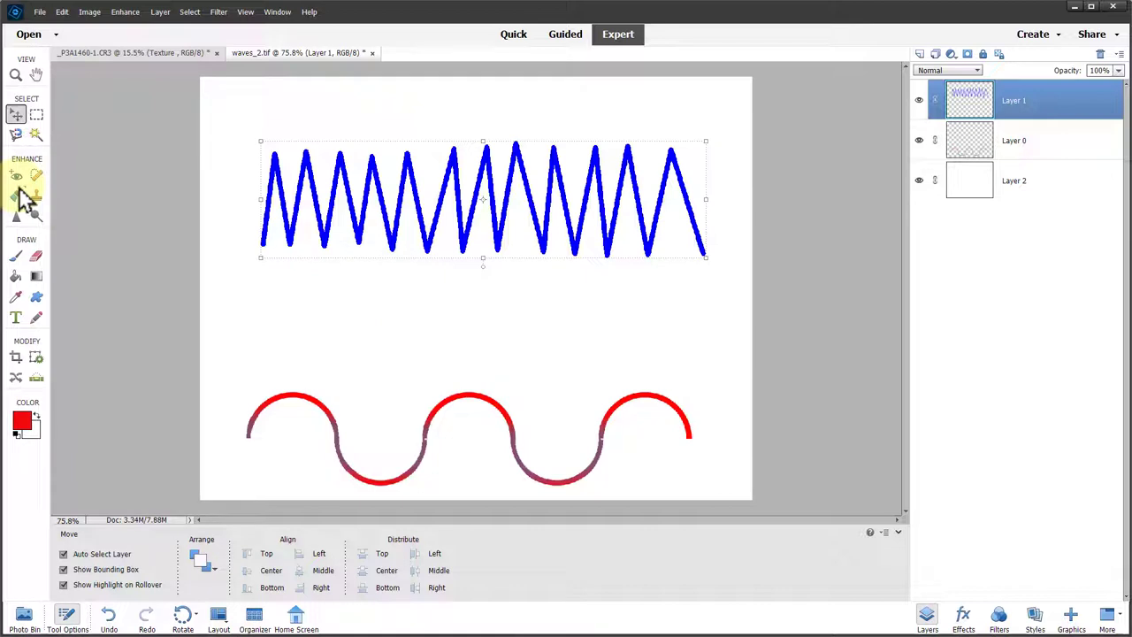
Paint a soft red brush stroke across the blue zigzag and another across the red curved wave on Layer 1.
click(15, 255)
mouse_move(265, 191)
mouse_down()
mouse_move(517, 197)
mouse_move(397, 215)
mouse_move(566, 205)
mouse_up()
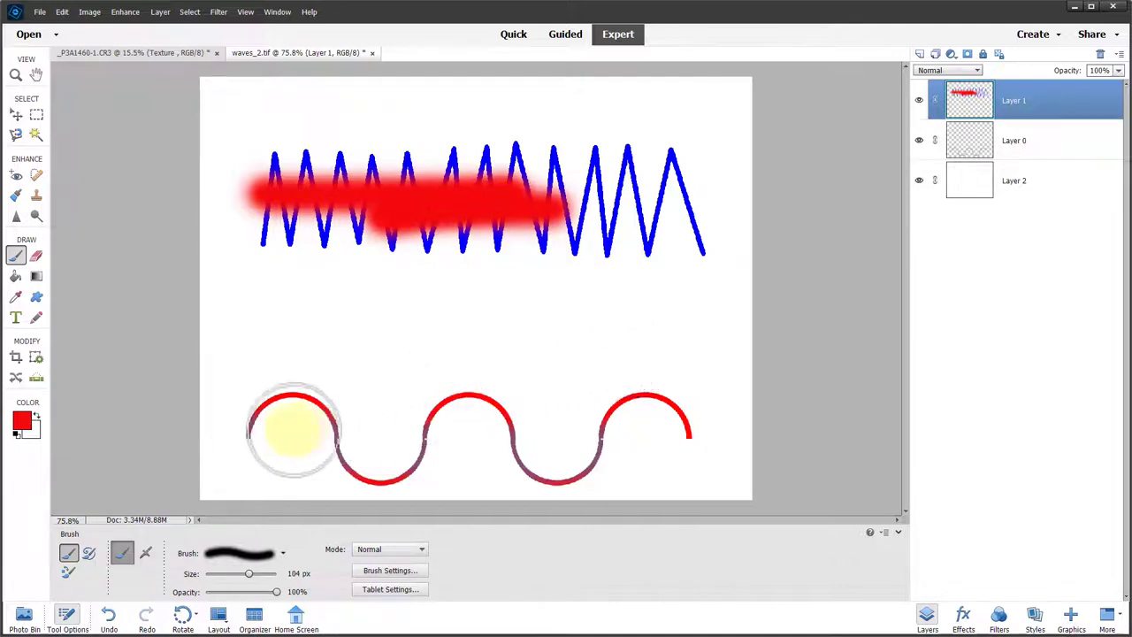
drag(283, 430, 282, 432)
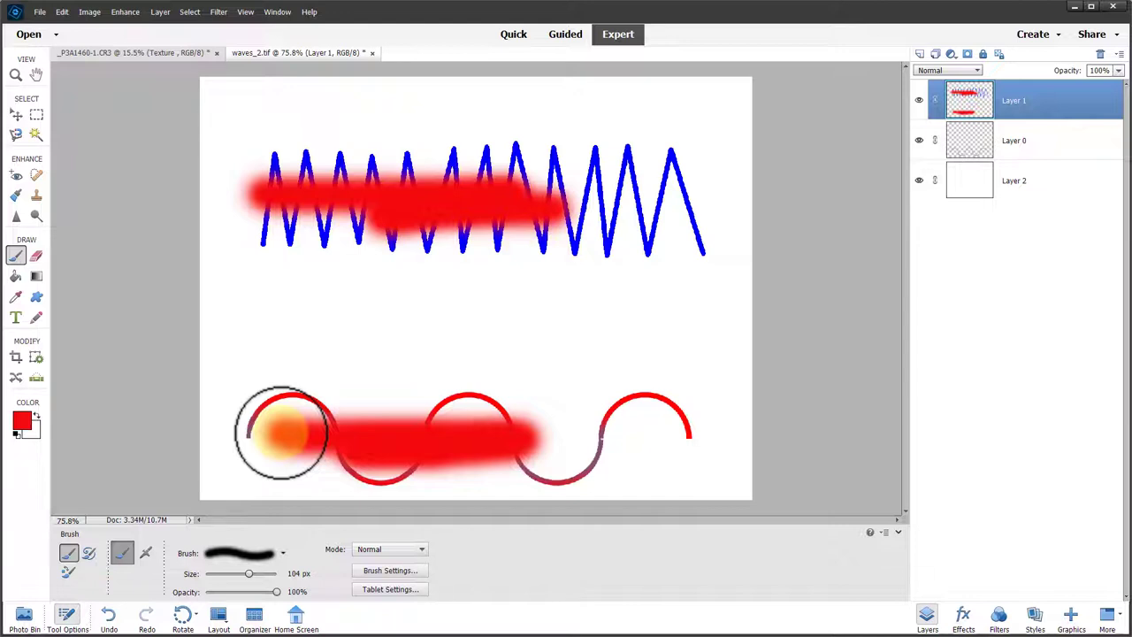
Close waves_2.tif without saving its changes.
click(373, 53)
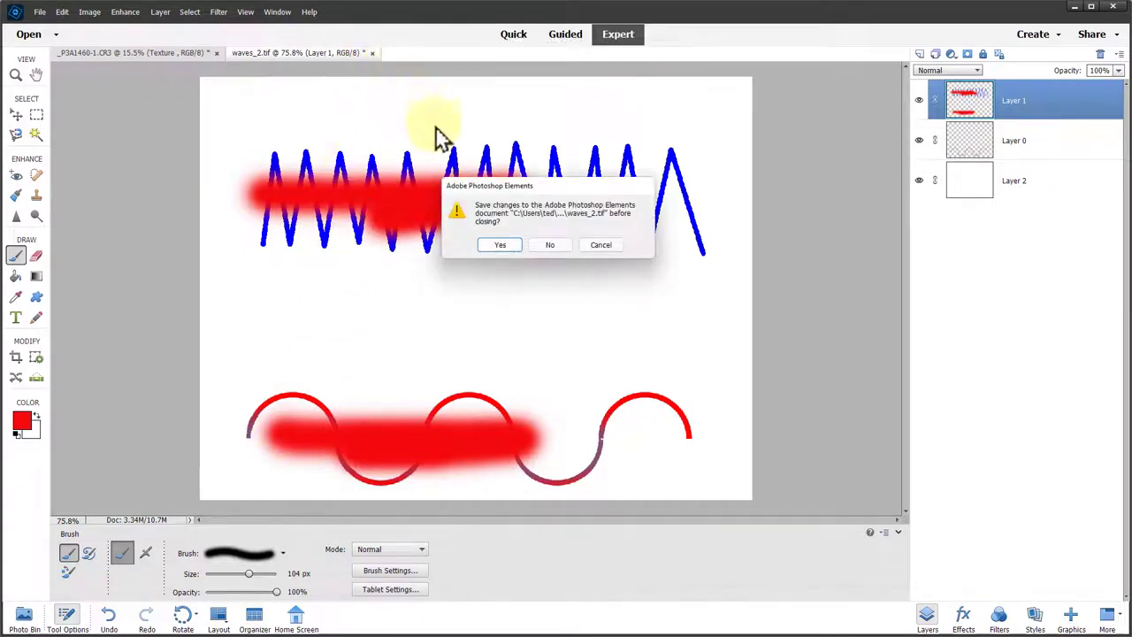
click(540, 242)
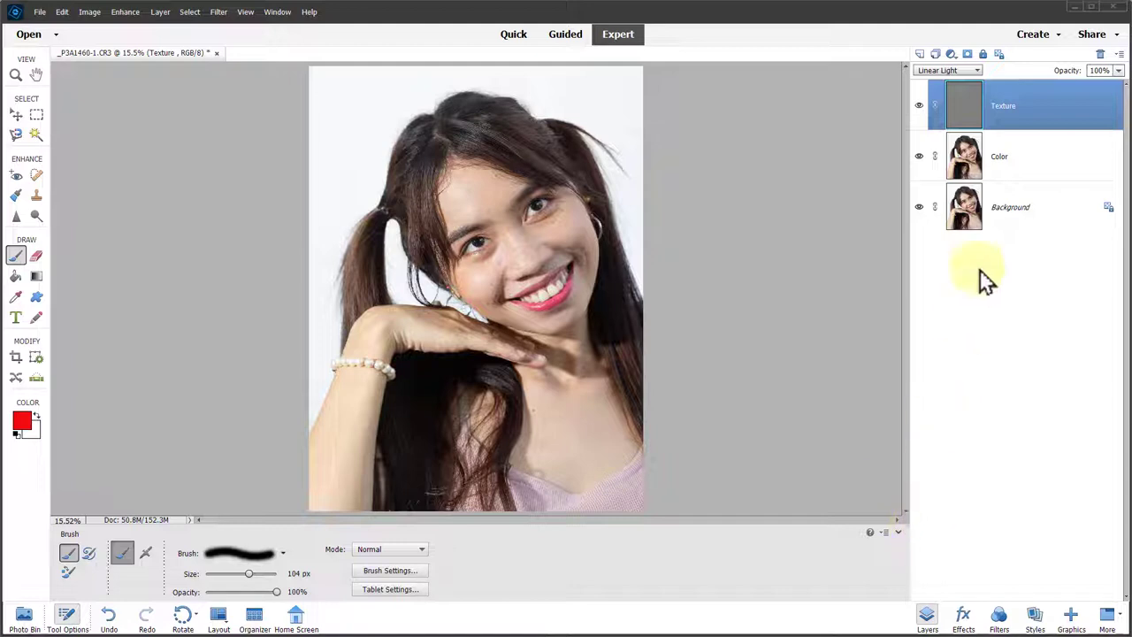
Delete the existing Texture and Color layers from the portrait, keeping only the Background layer.
shift+click(1006, 166)
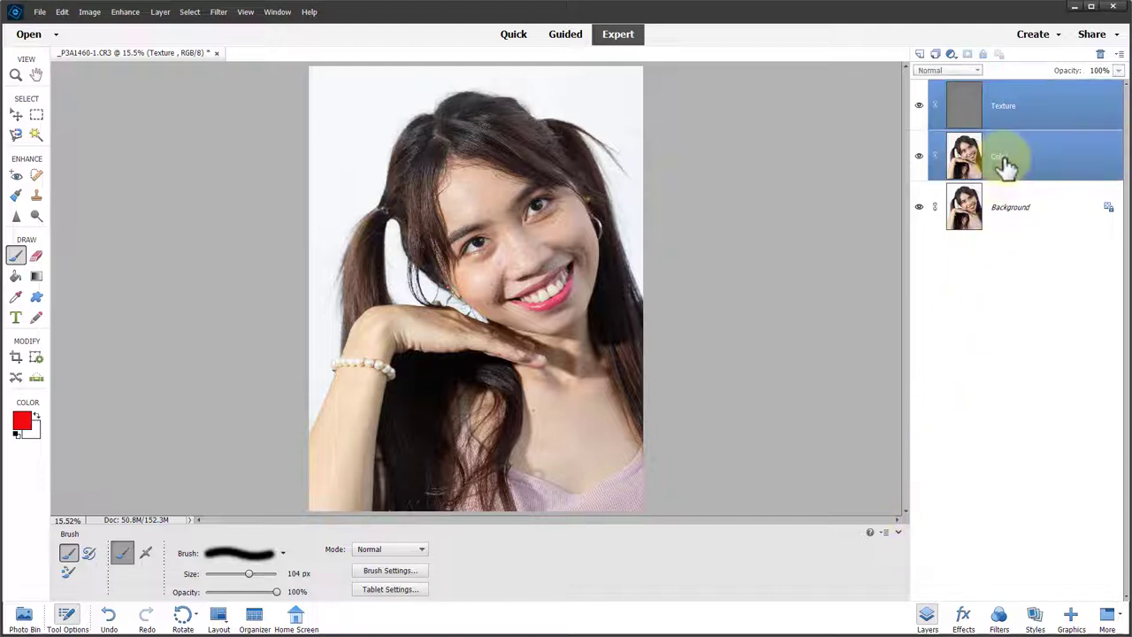
click(1100, 55)
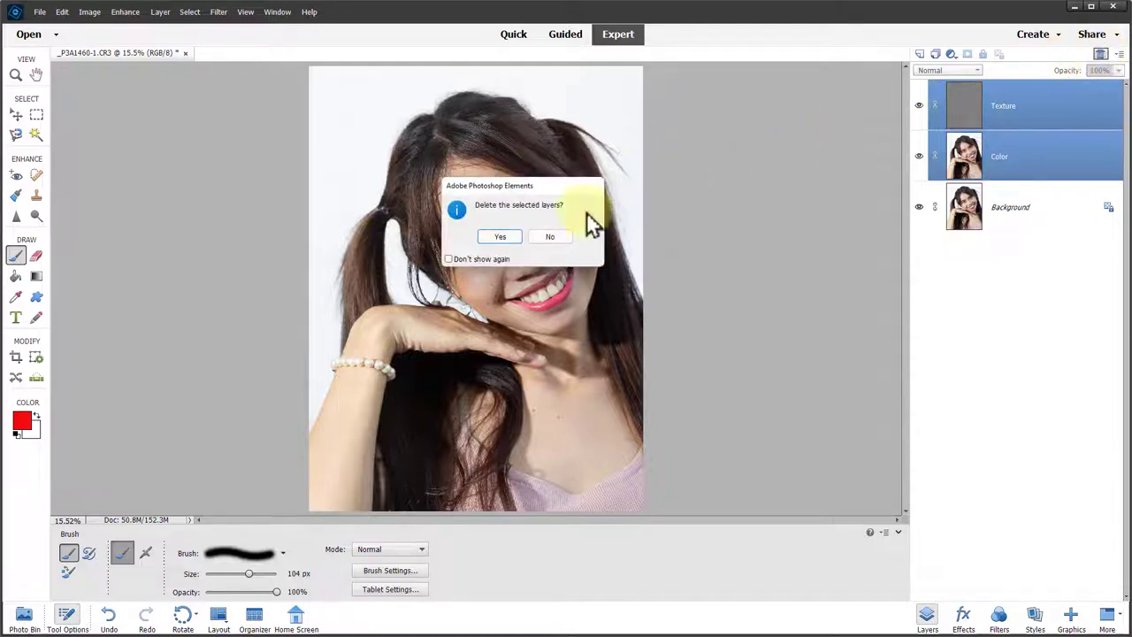
click(499, 240)
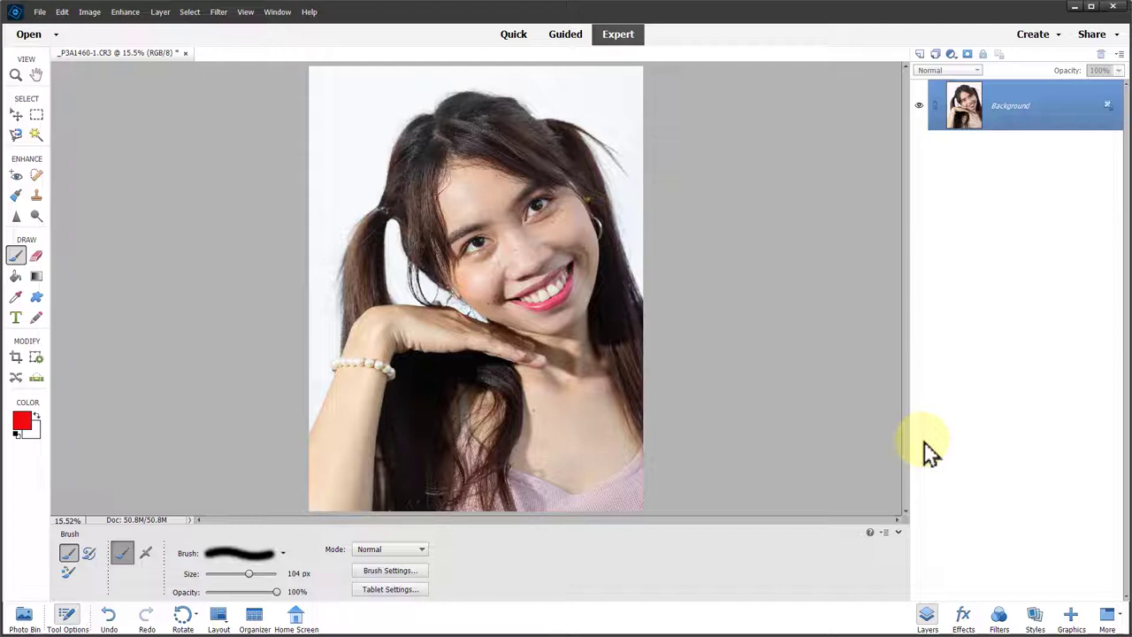
Duplicate the Background layer twice, naming the lower copy Color and the upper copy Texture.
key(ctrl+j)
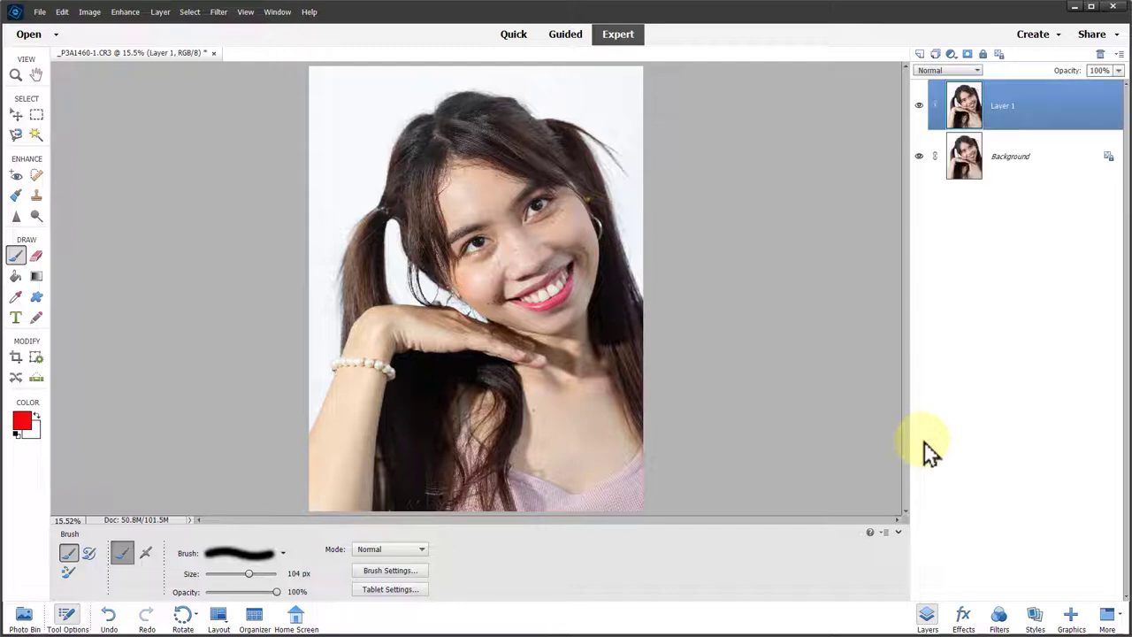
key(ctrl+j)
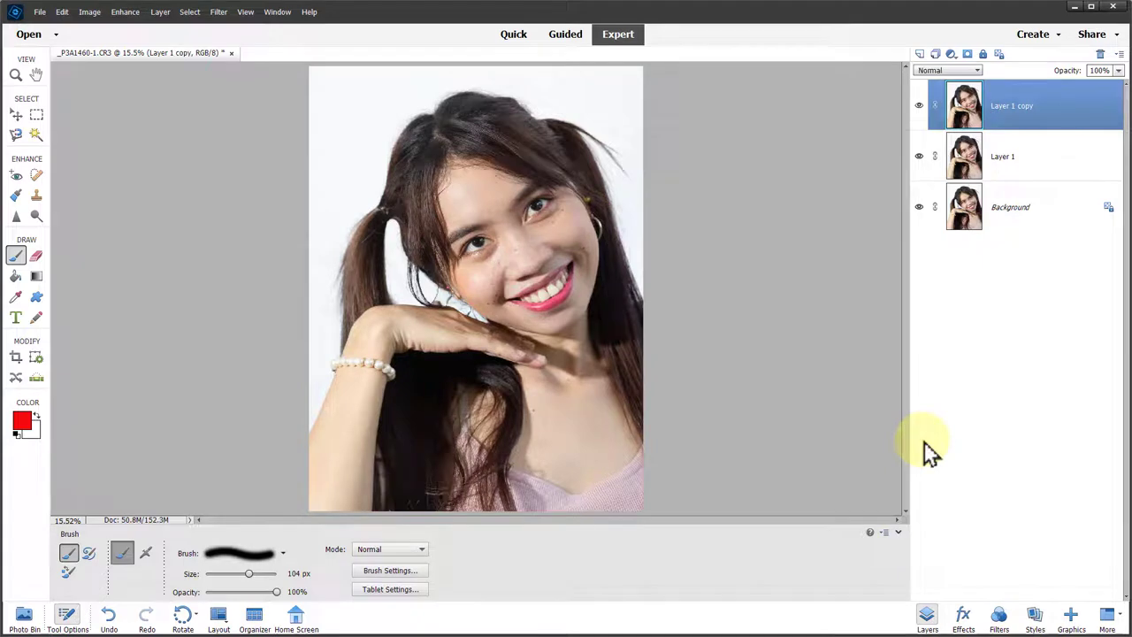
double_click(1007, 166)
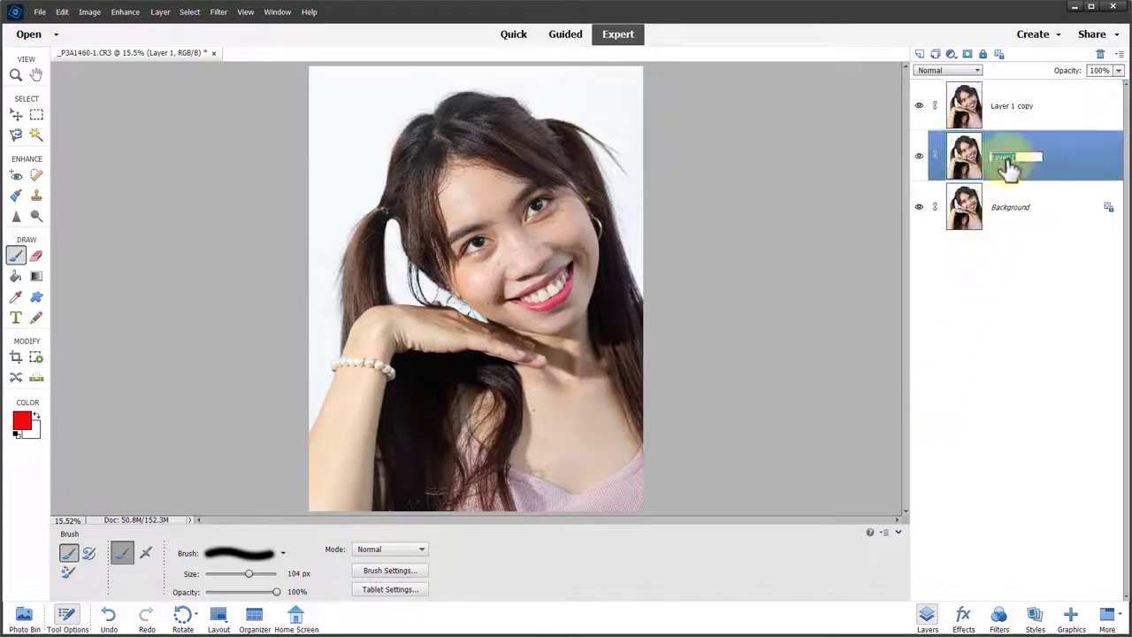
text(Color)
key(Return)
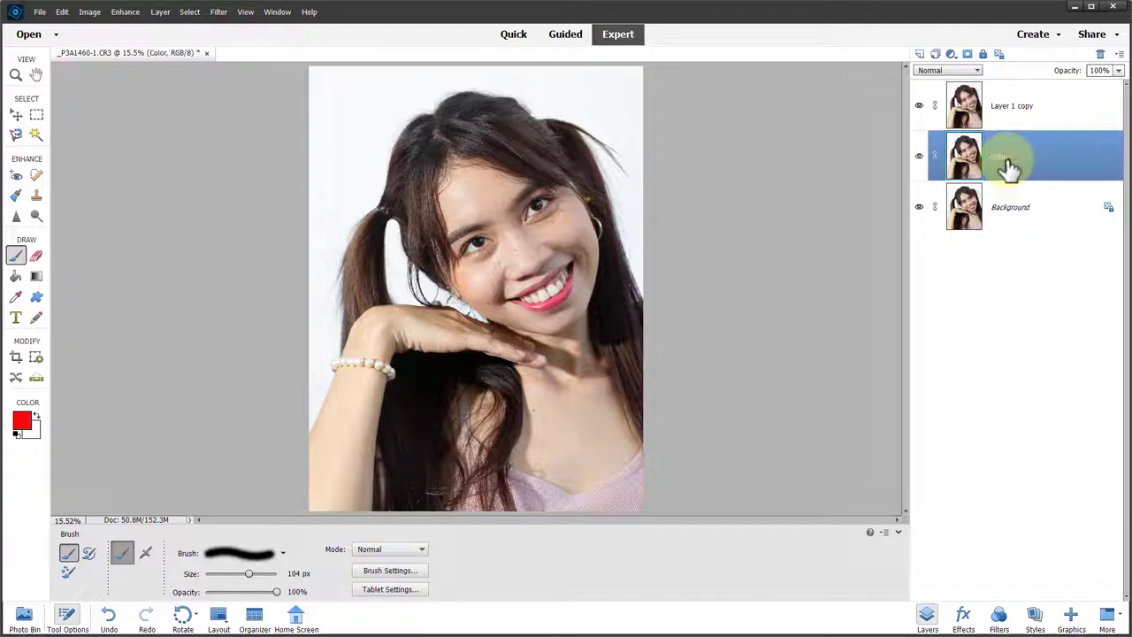
double_click(1005, 112)
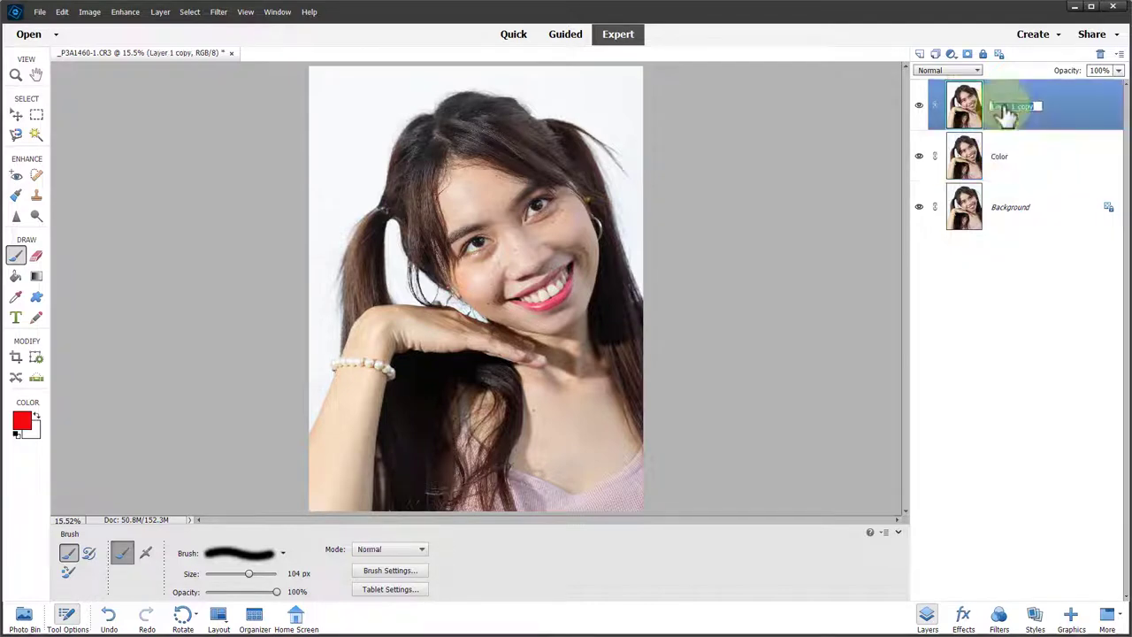
text(Texture)
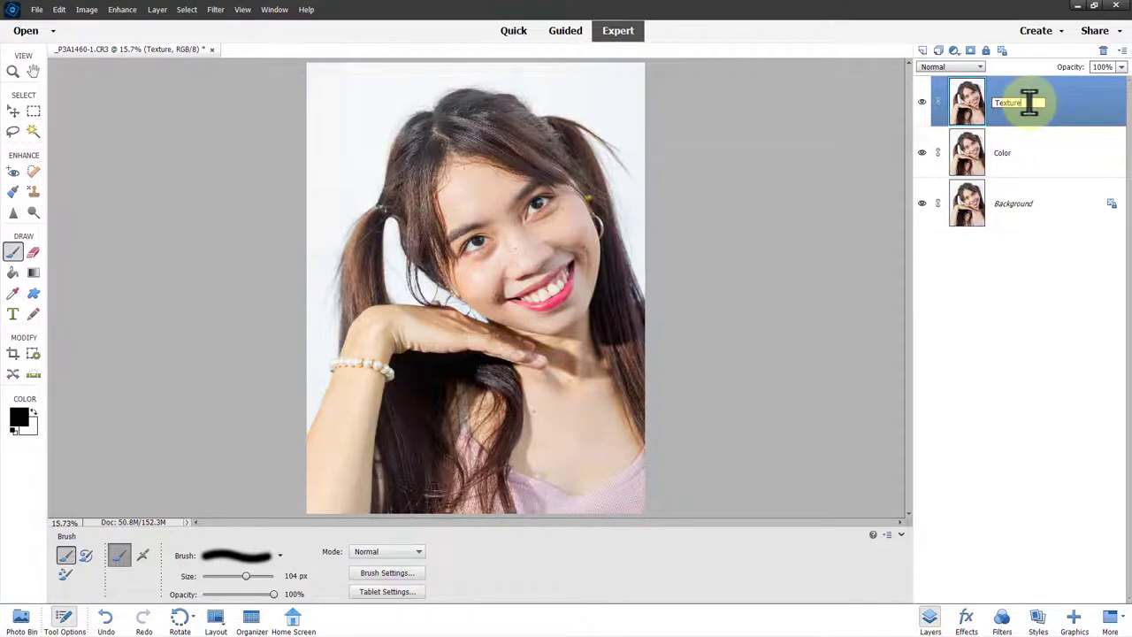
Apply a Gaussian Blur with a radius of 9.0 pixels to the Color layer.
click(1002, 165)
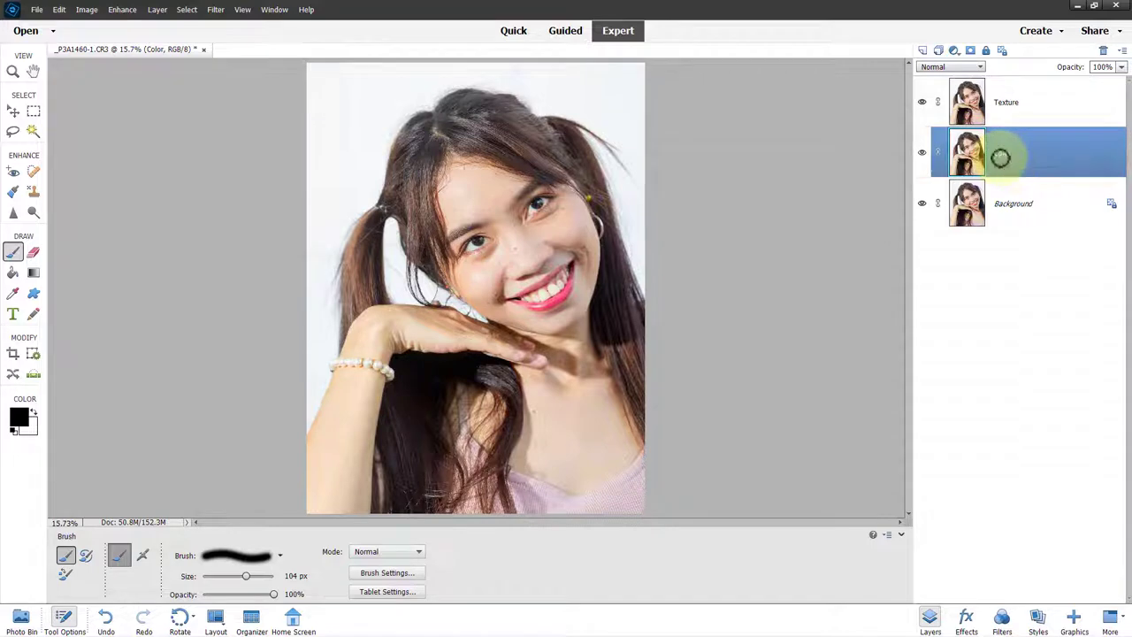
click(218, 11)
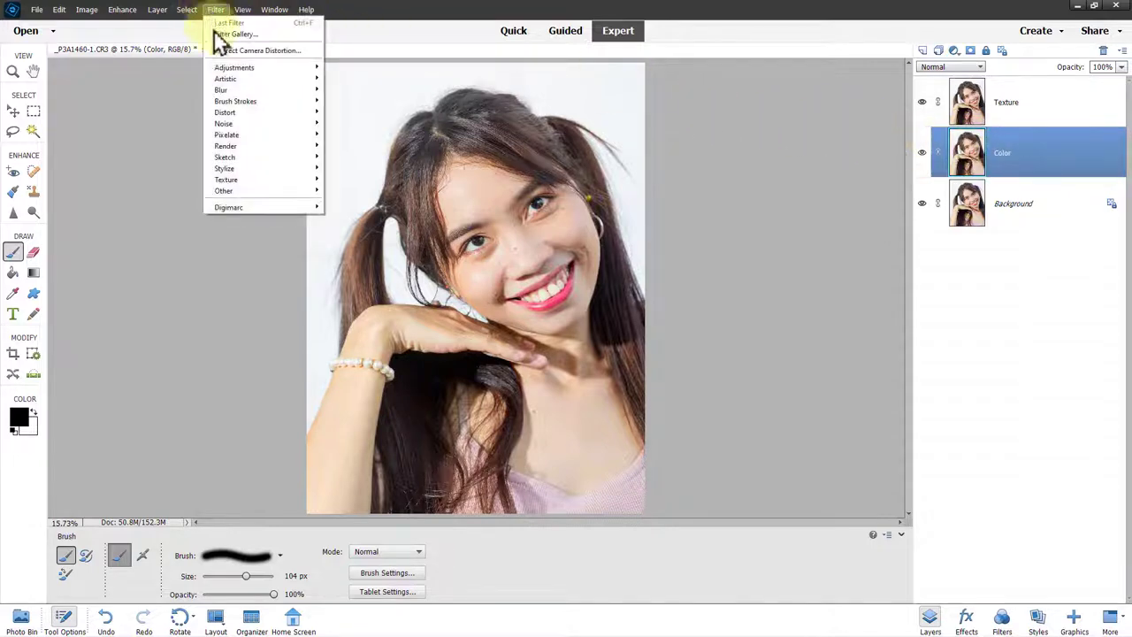
mouse_move(228, 95)
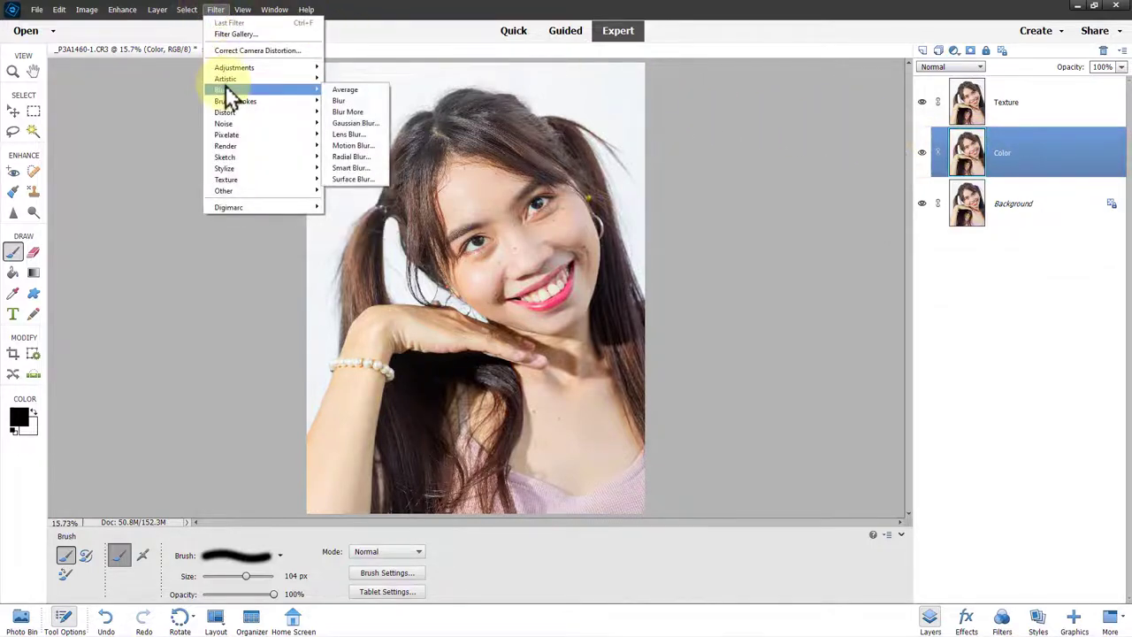
click(355, 123)
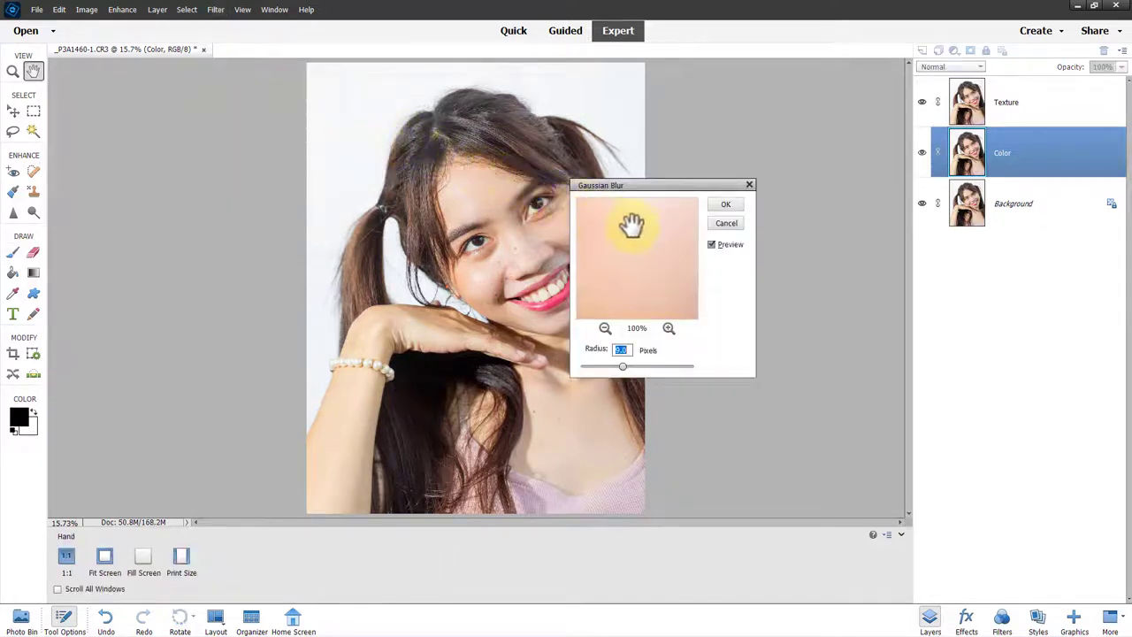
drag(631, 225, 686, 288)
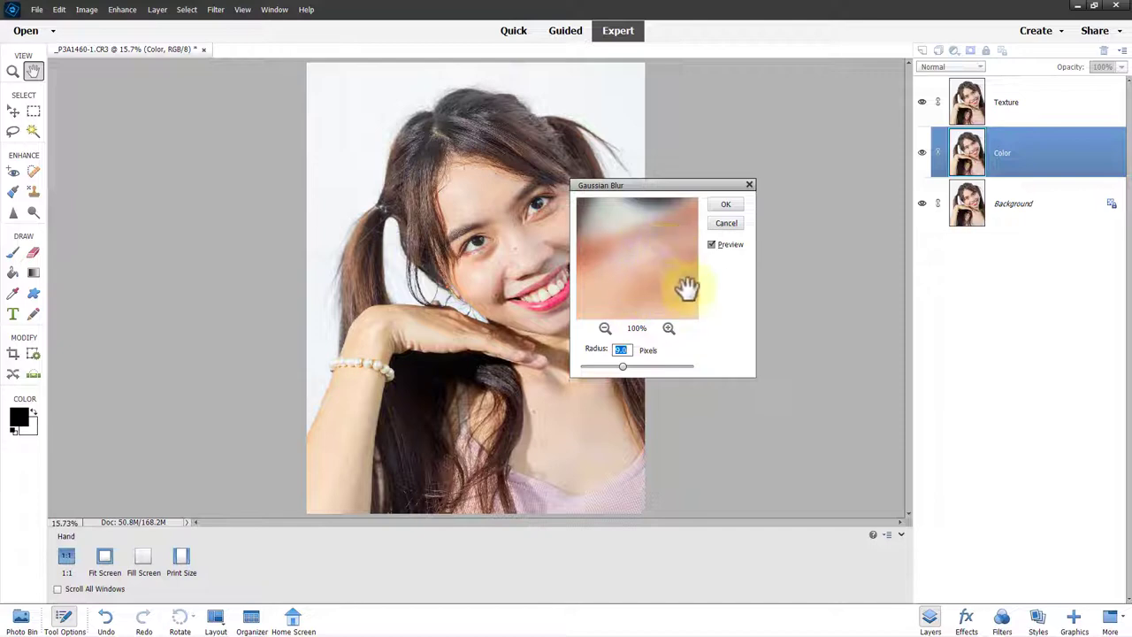
click(451, 485)
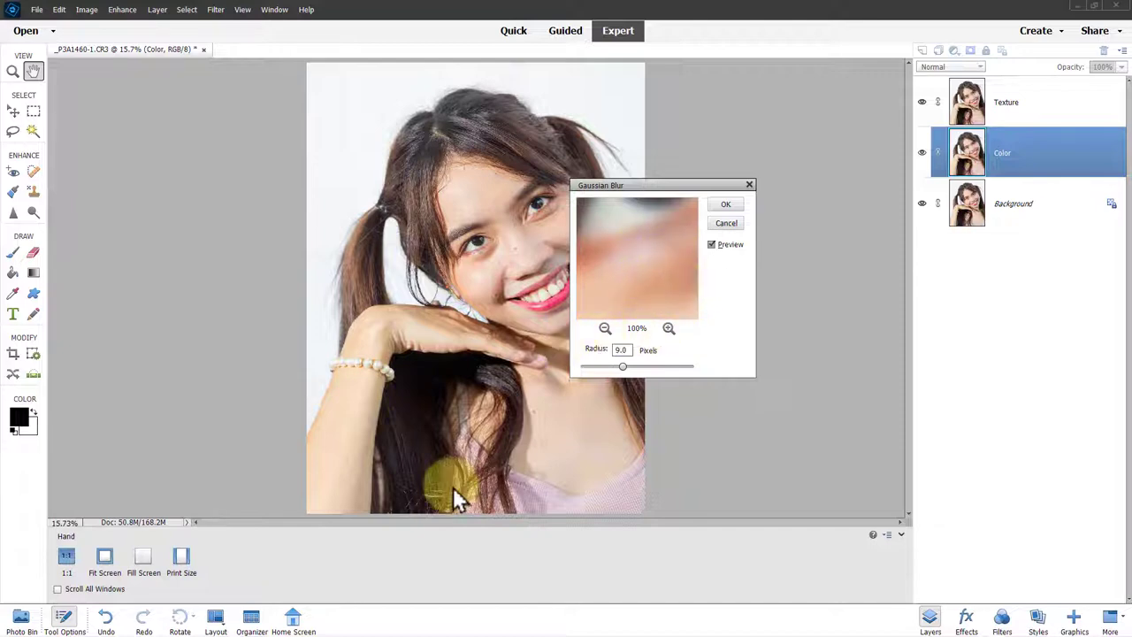
click(726, 205)
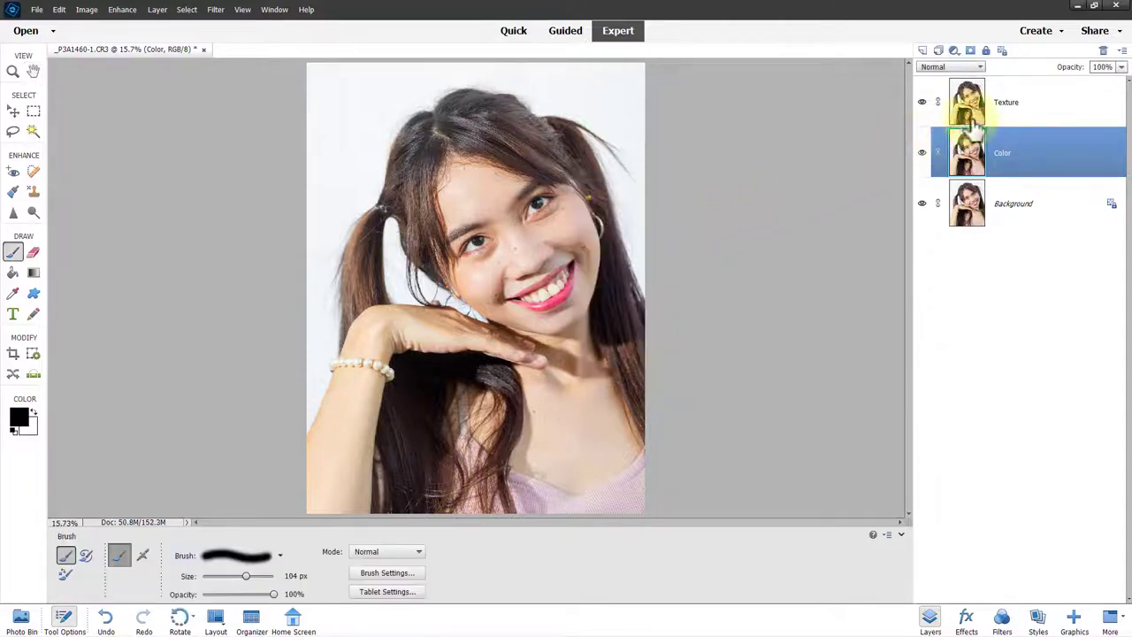
Duplicate the Texture layer and apply the last-used Gaussian Blur to the copy.
click(1012, 113)
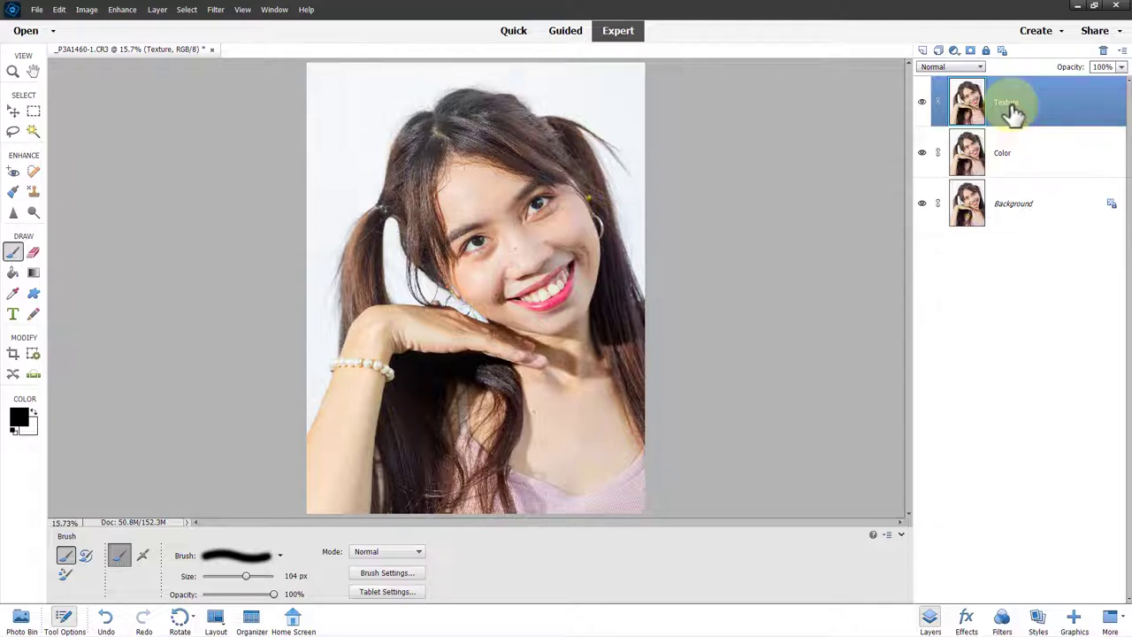
key(ctrl+j)
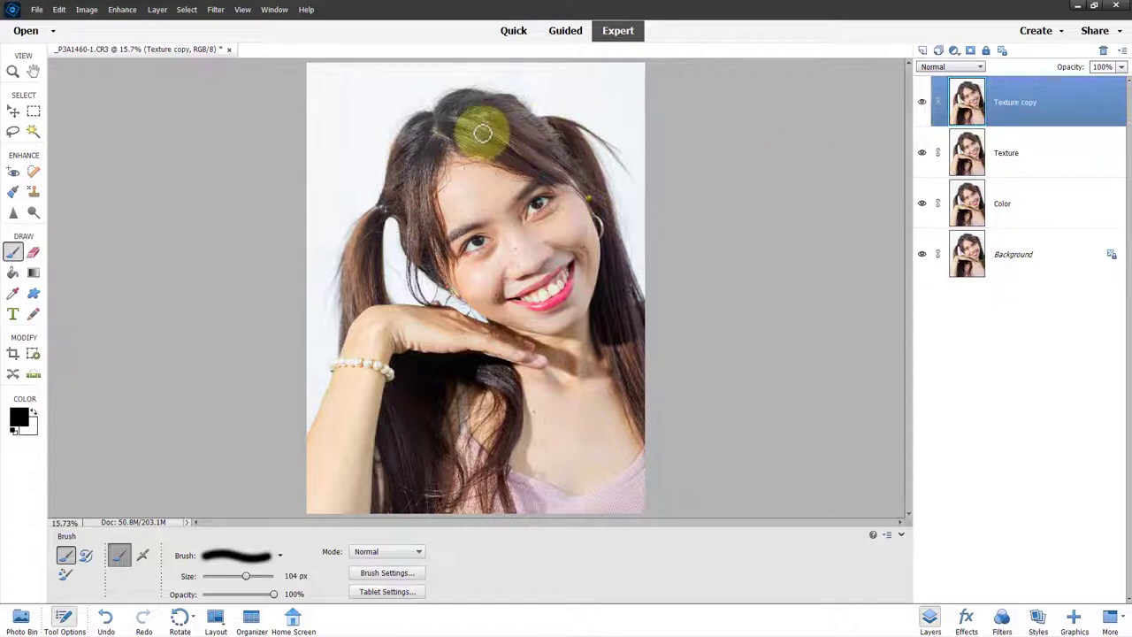
click(216, 9)
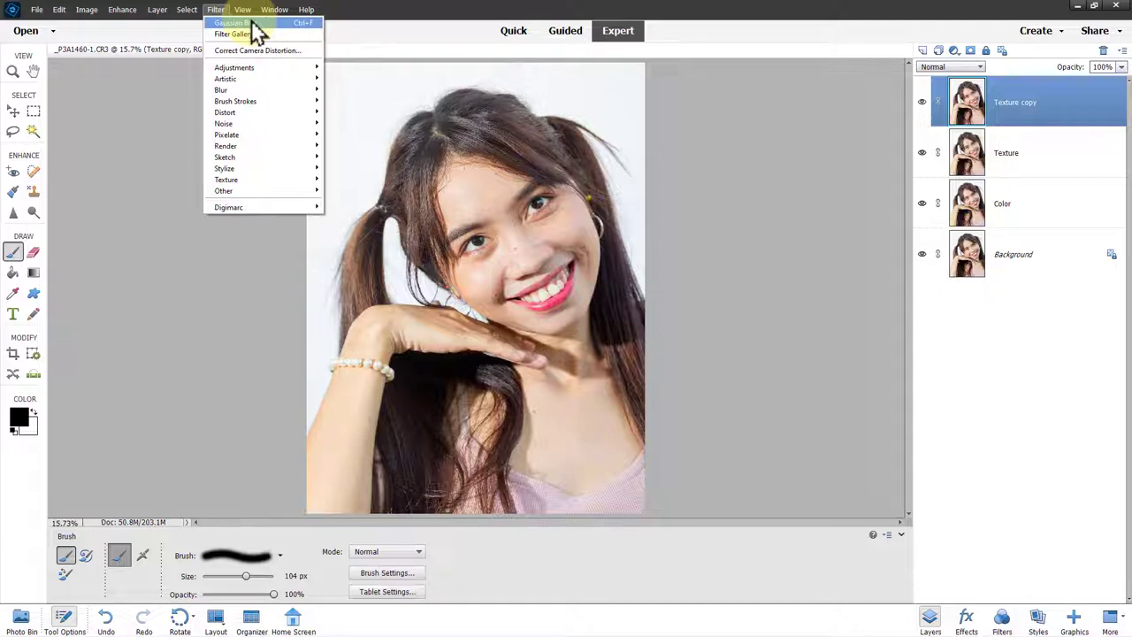
click(252, 24)
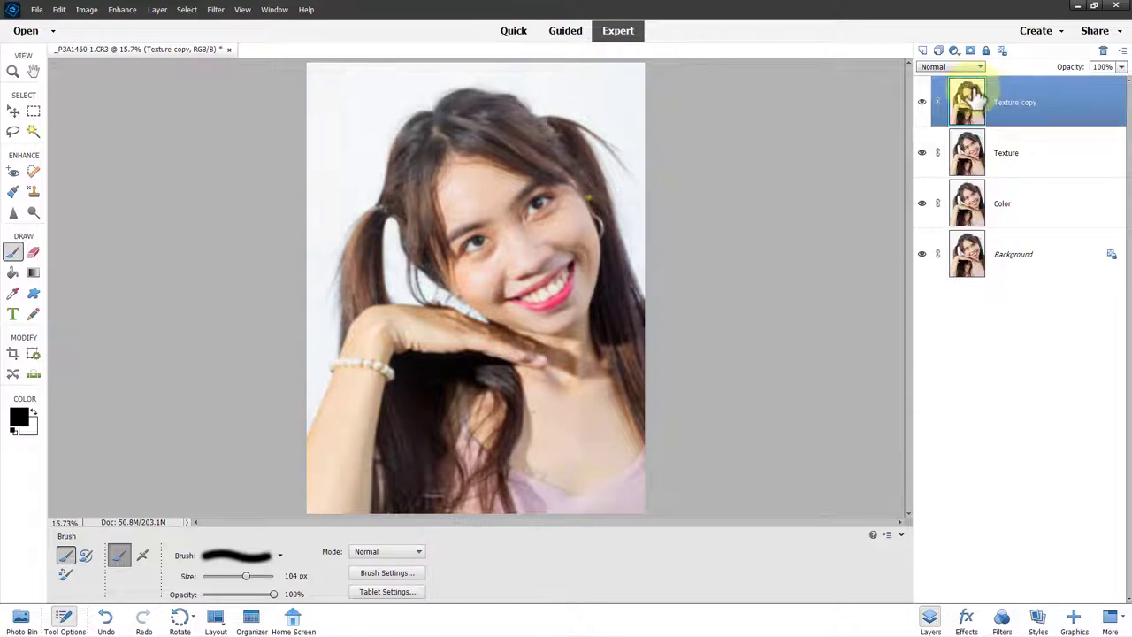
Invert the blurred Texture copy layer and set its opacity to 50%.
key(ctrl+i)
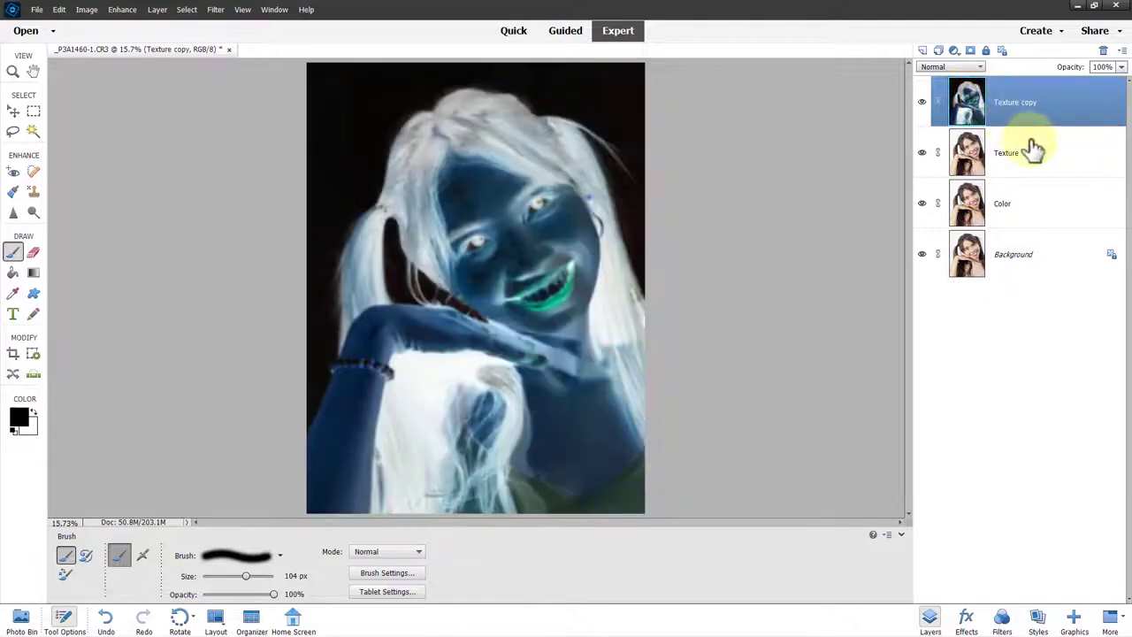
click(1096, 69)
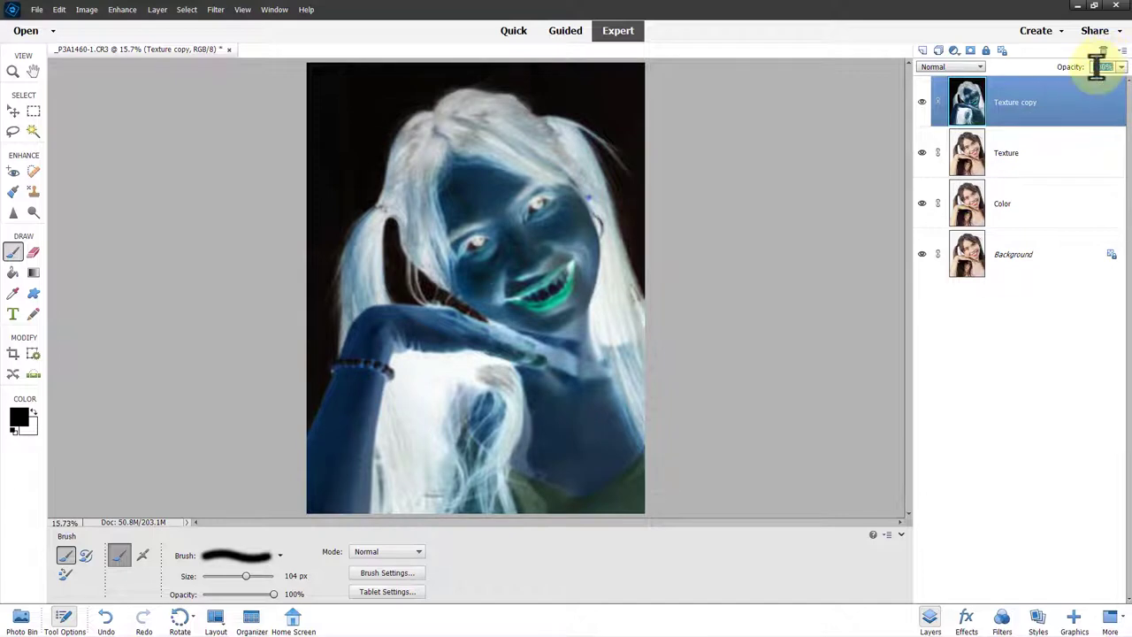
text(50)
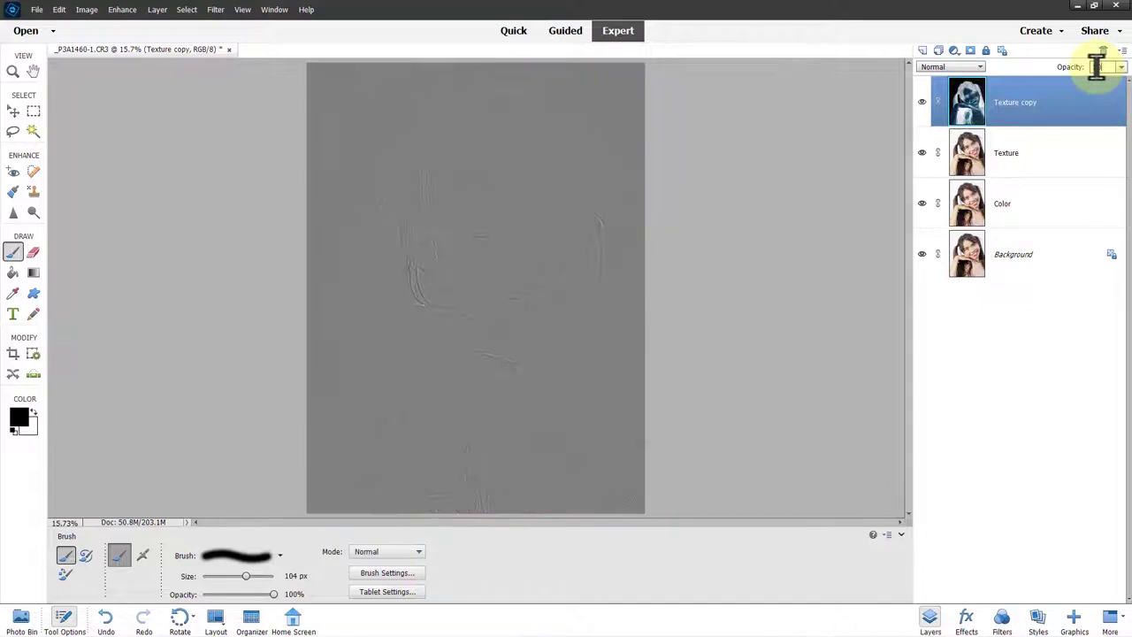
key(Return)
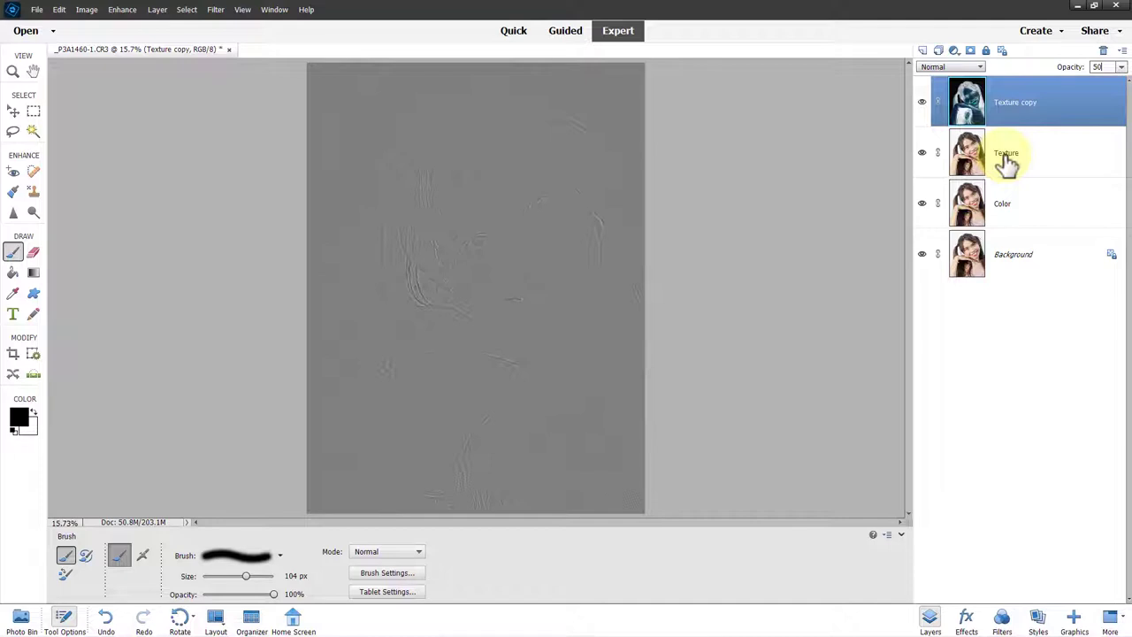
Merge the inverted copy down into the Texture layer and set the merged layer's blend mode to Linear Light.
key(ctrl+e)
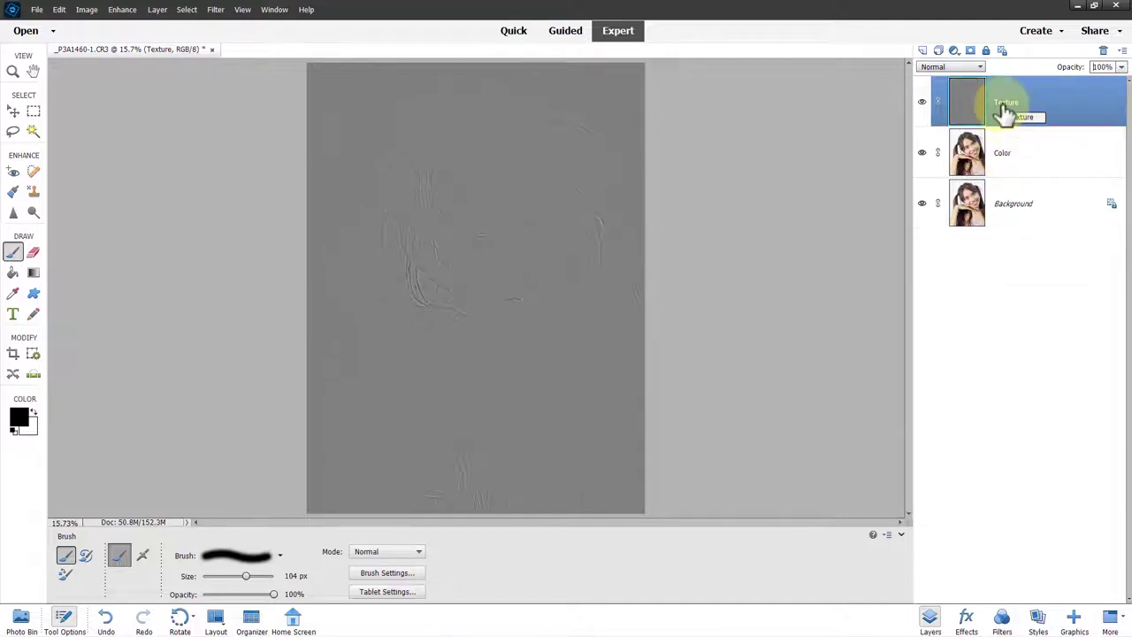
click(950, 68)
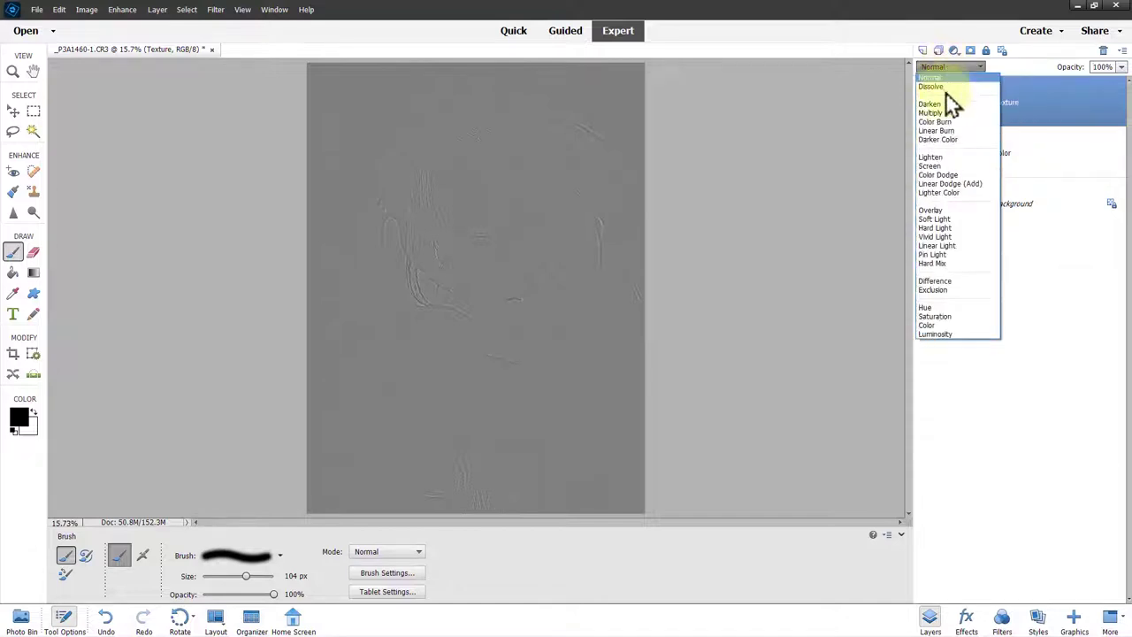
click(939, 245)
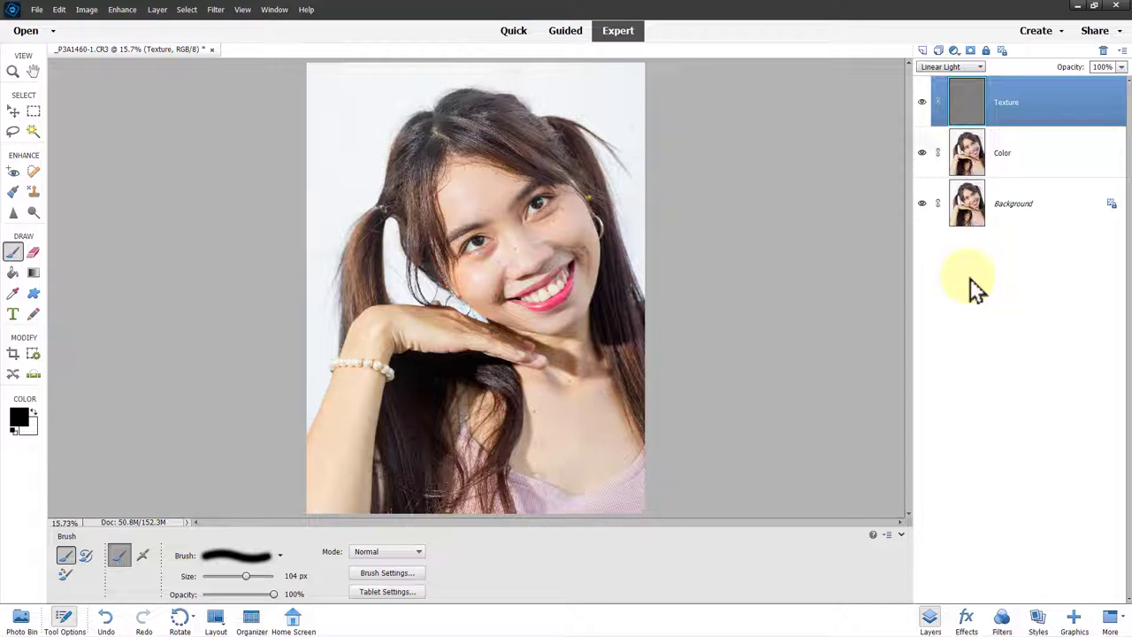
Add a black layer mask that hides everything to the Color layer and to the Texture layer.
click(970, 171)
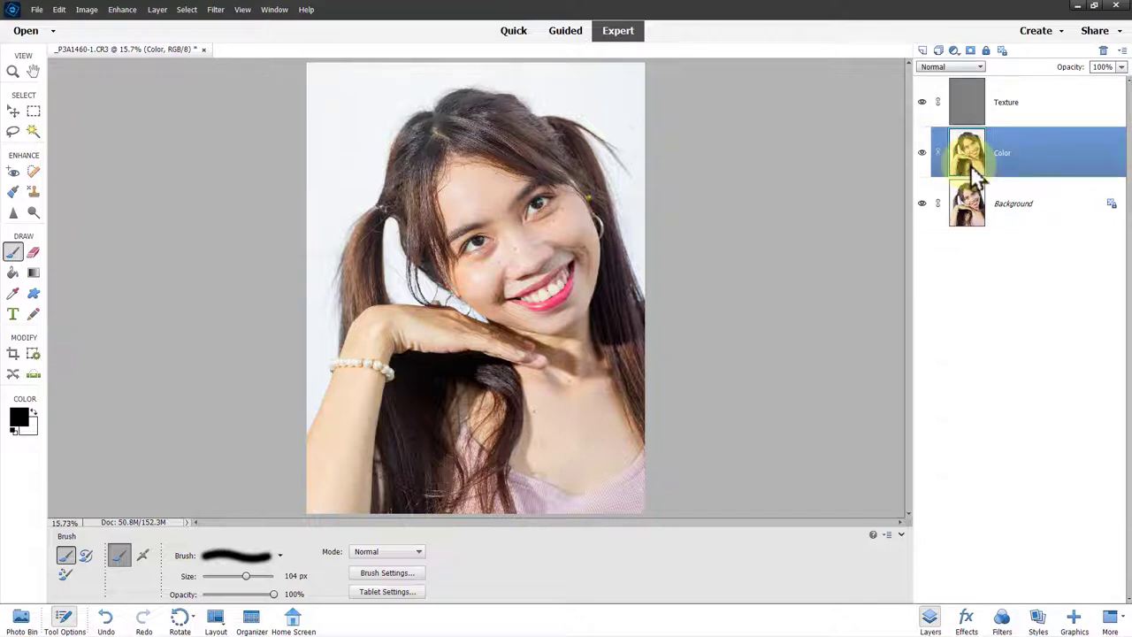
click(971, 51)
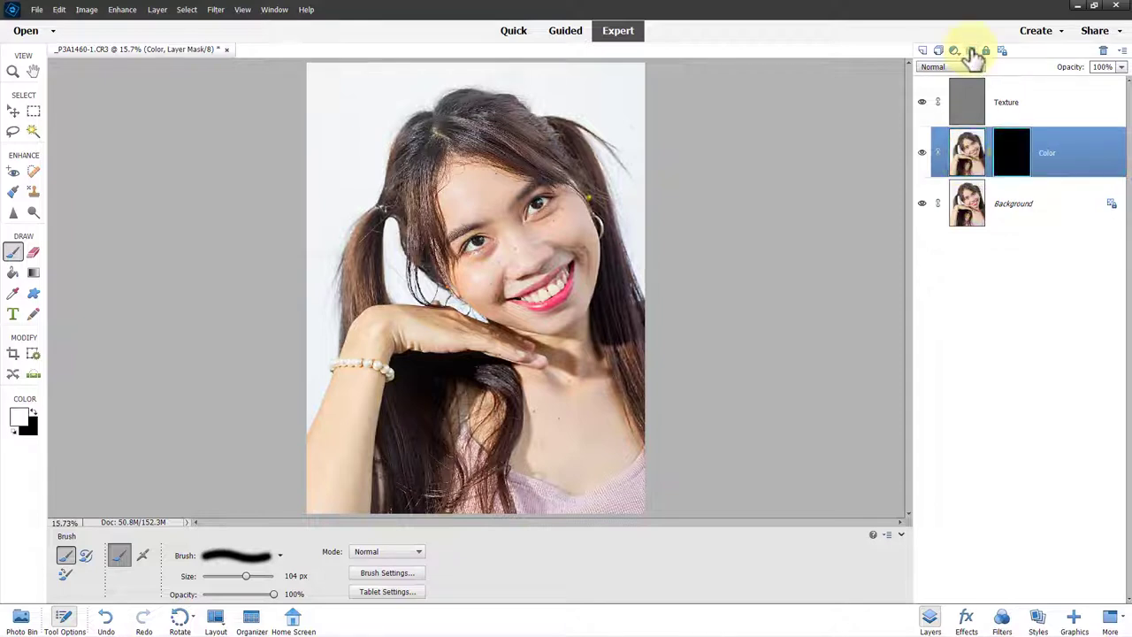
click(968, 106)
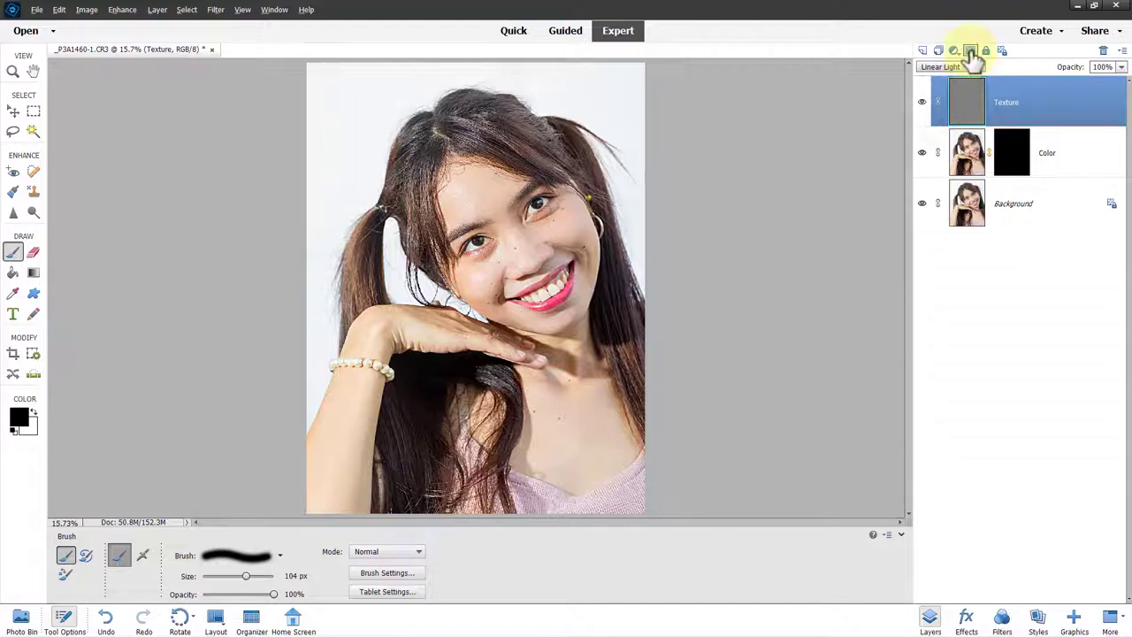
click(970, 51)
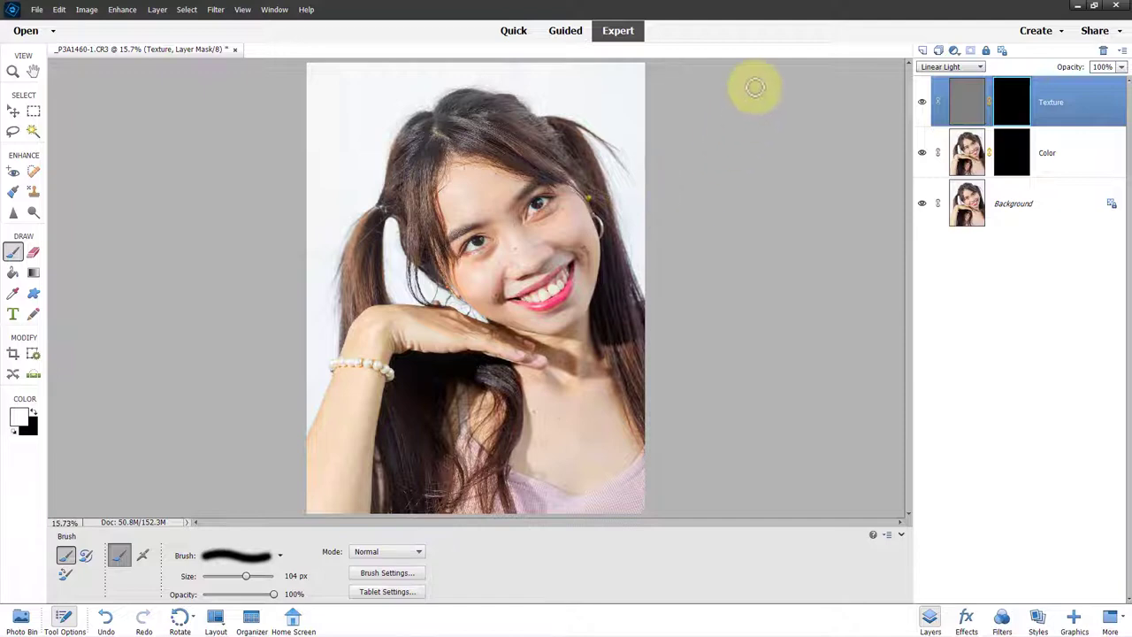
Delete the Texture and Color layers together with their masks, keeping only the Background layer.
shift+click(1025, 158)
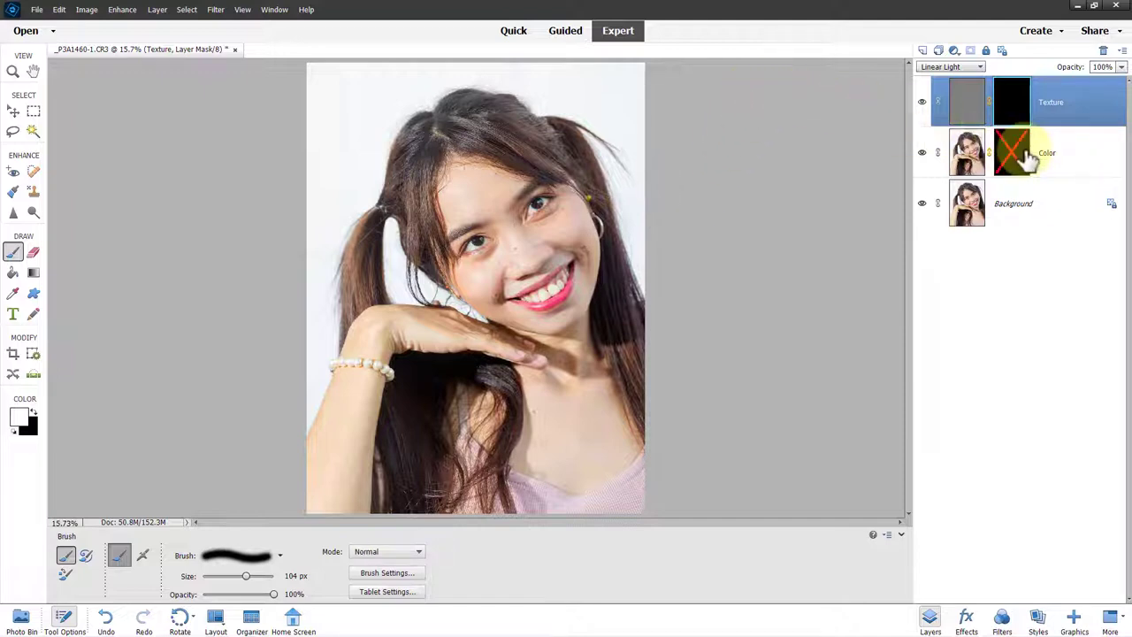
shift+click(972, 167)
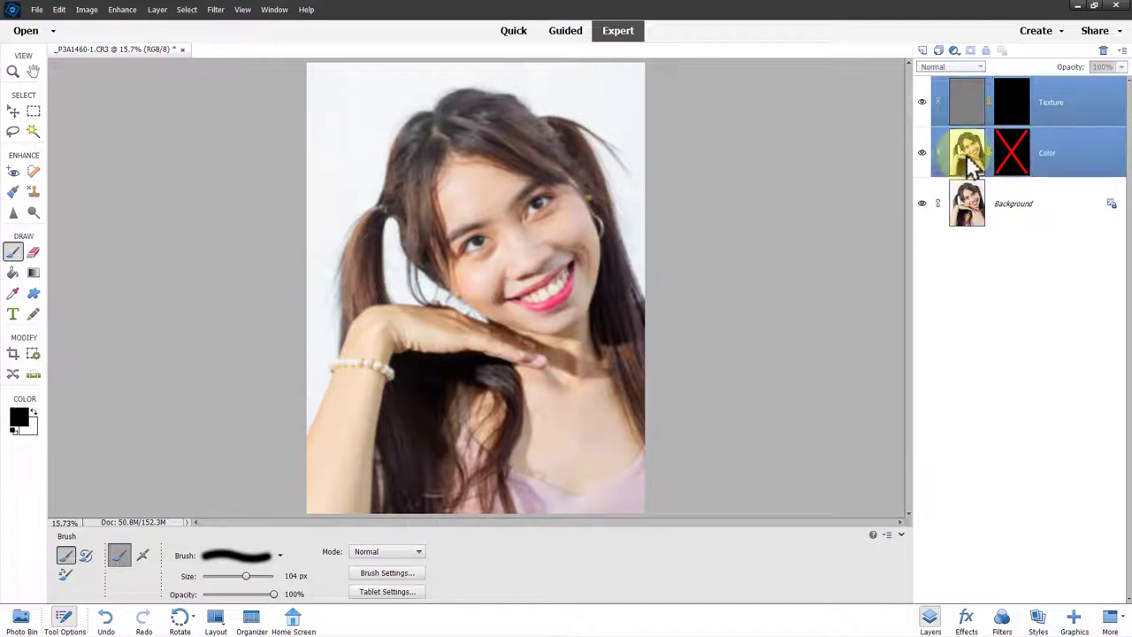
click(1103, 50)
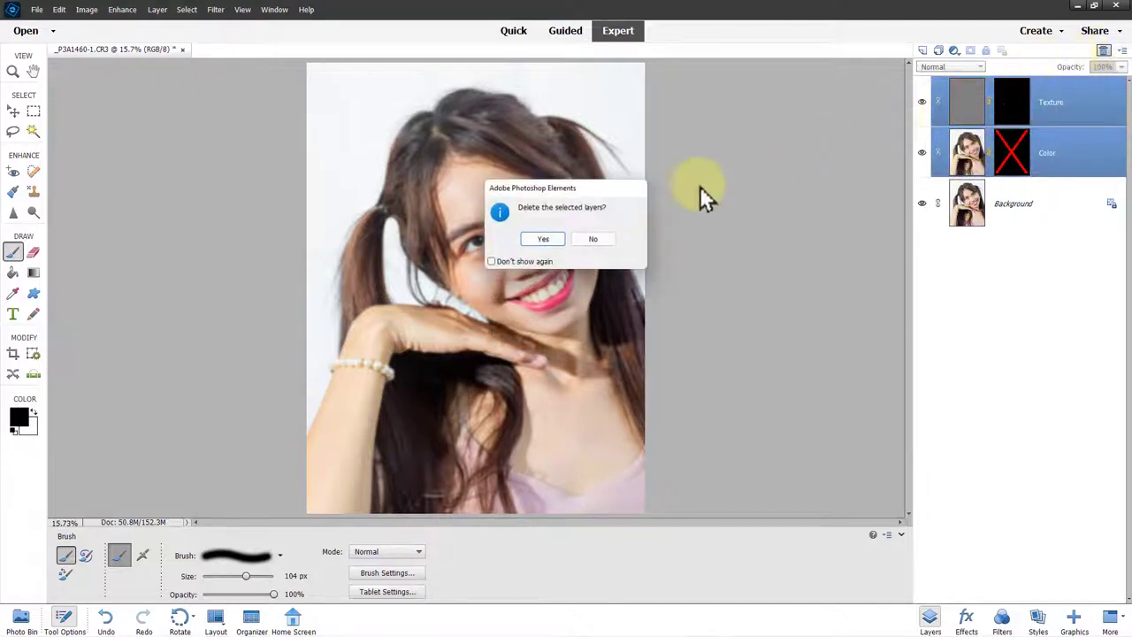
click(550, 239)
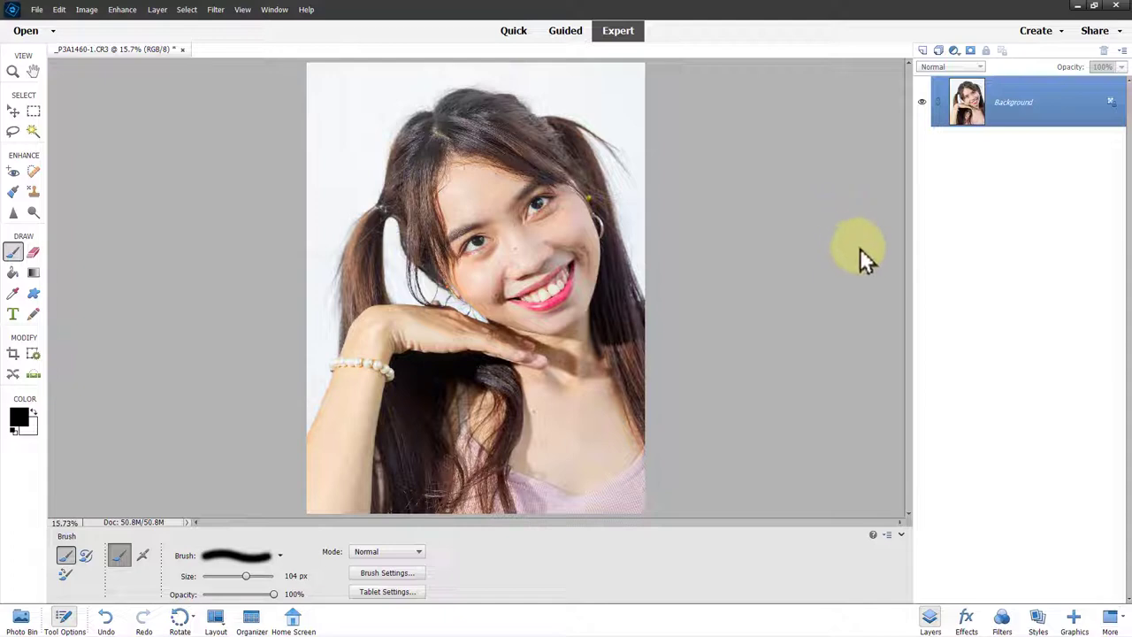
Show the list of actions and delete the ForElements action set.
click(1125, 619)
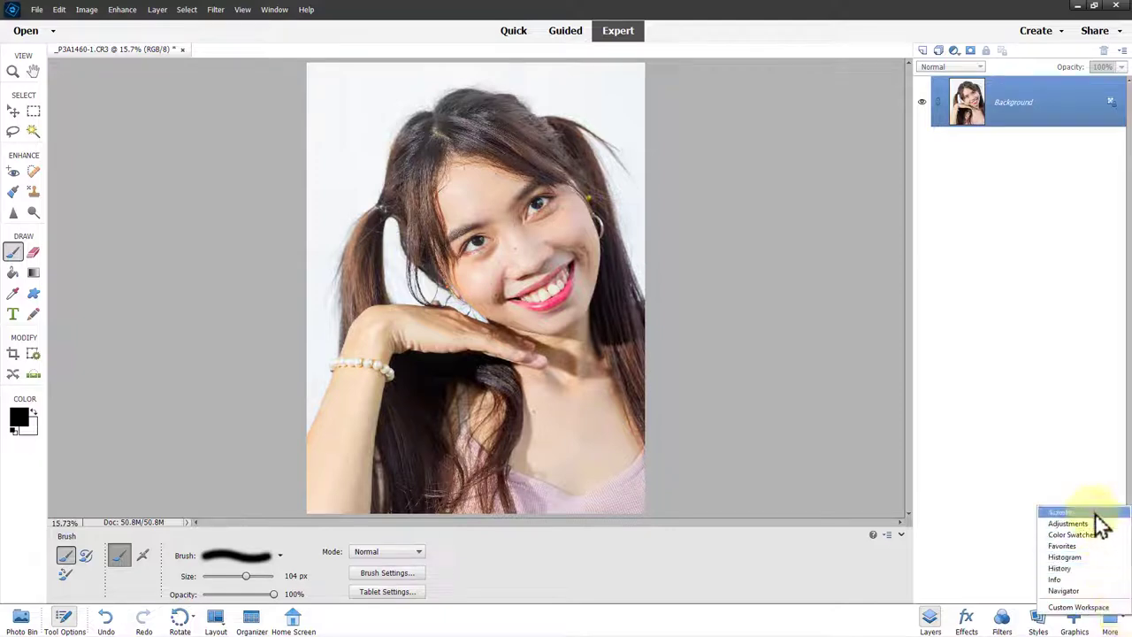
click(1060, 512)
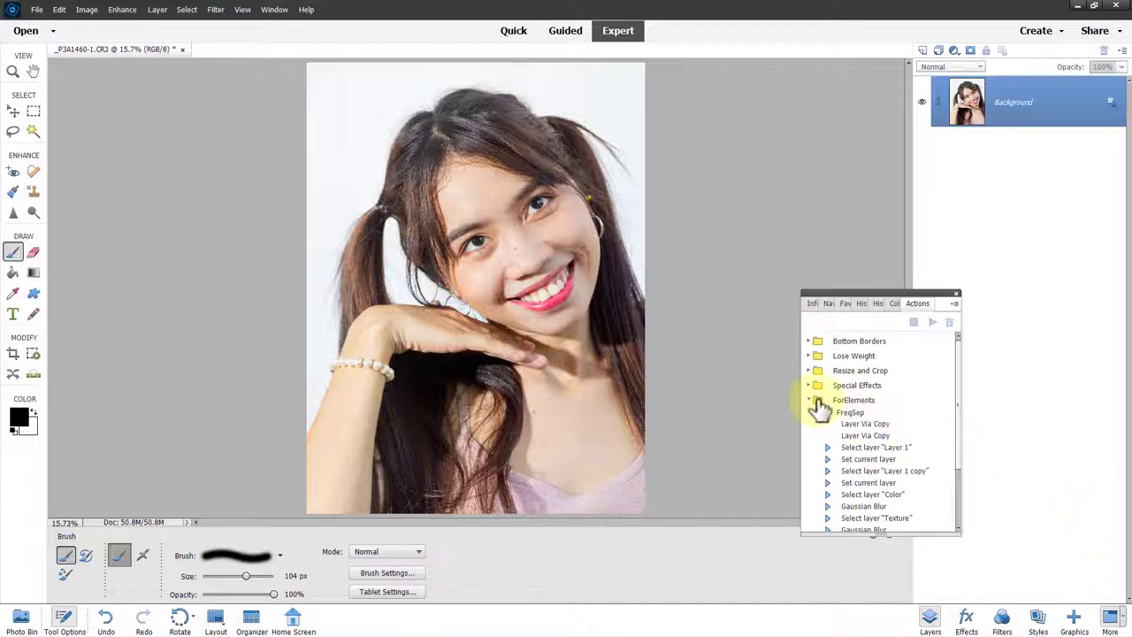
click(817, 401)
click(949, 322)
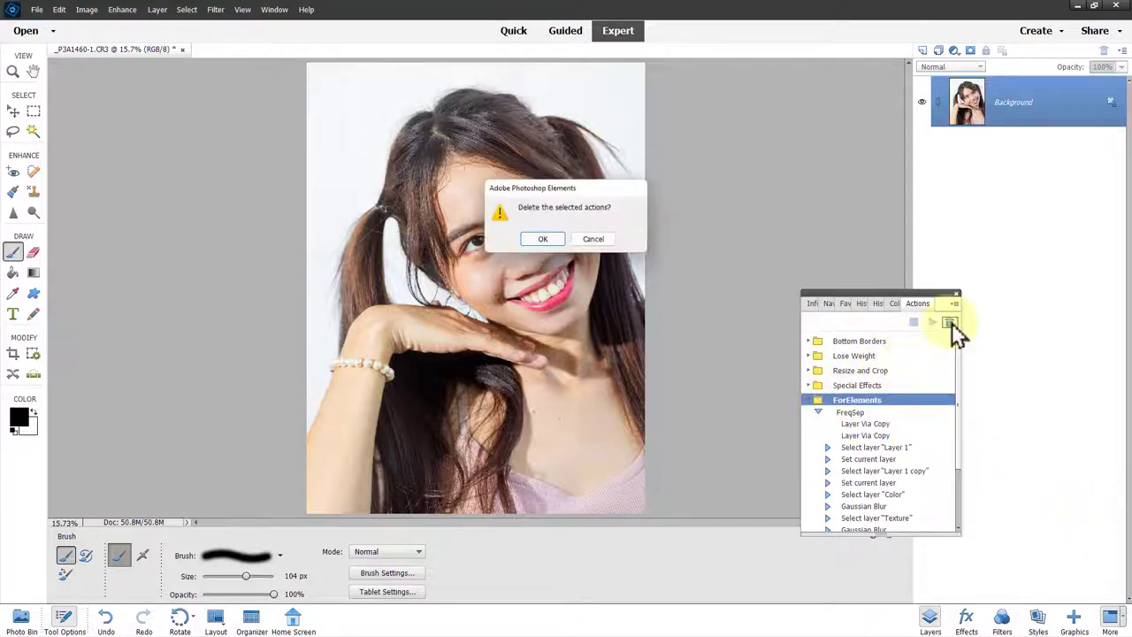
click(557, 241)
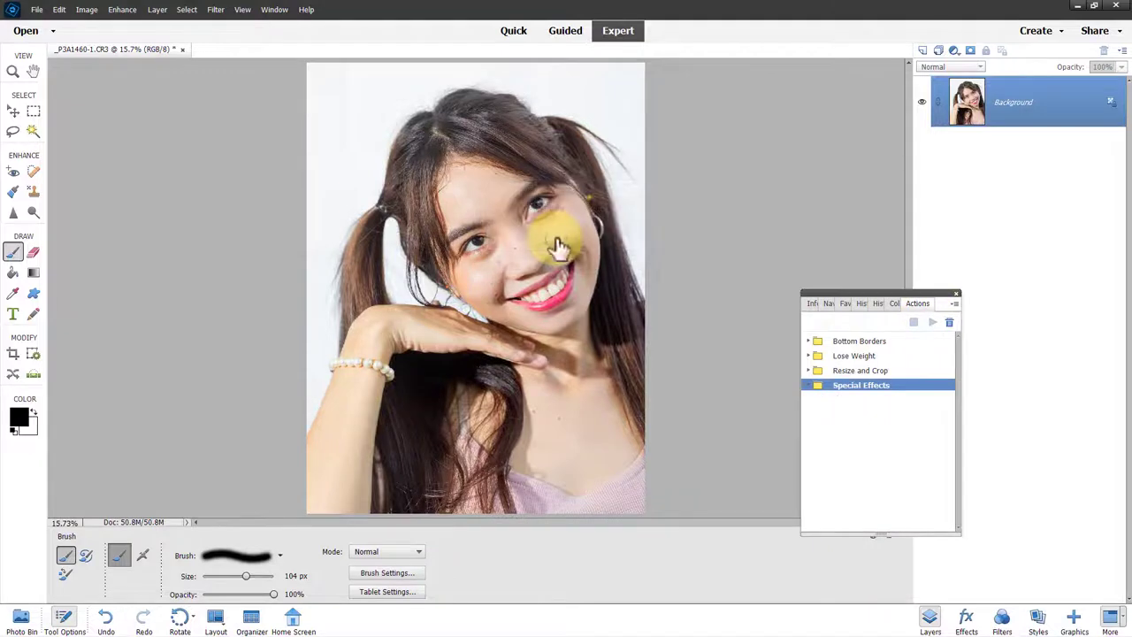
Load the Elements action file (ATN) from the Desktop.
drag(901, 293, 837, 131)
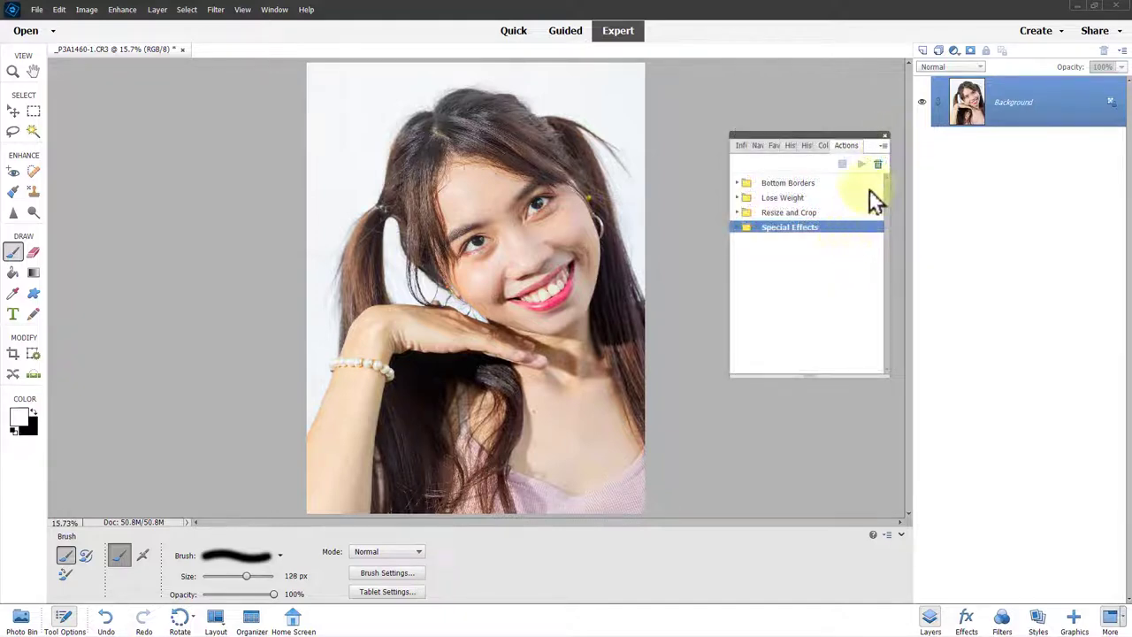
click(883, 146)
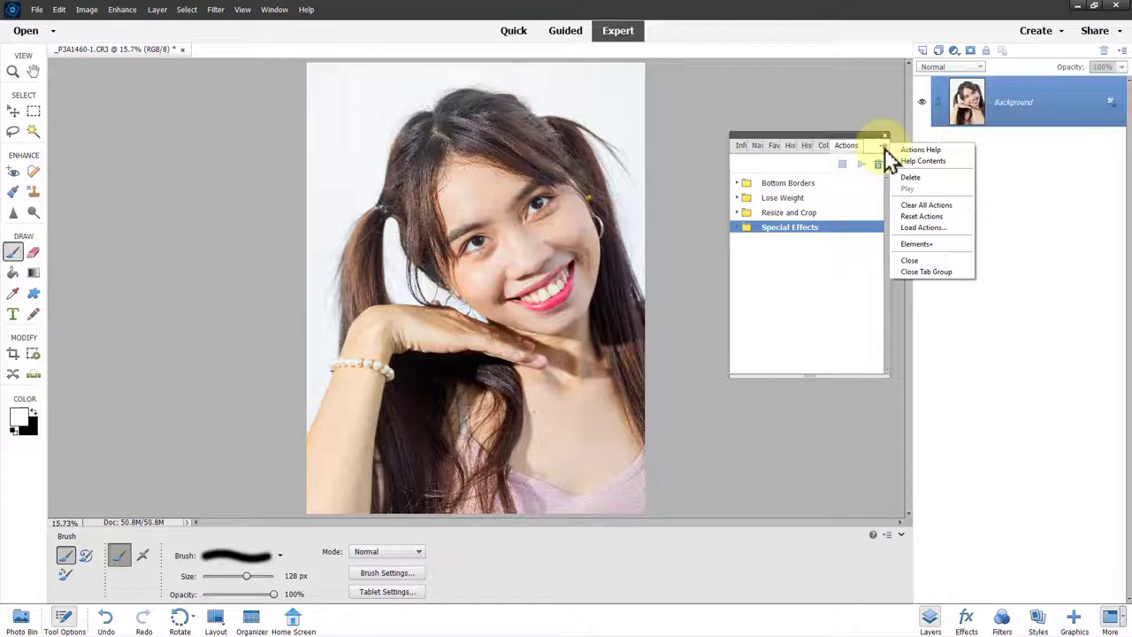
click(915, 228)
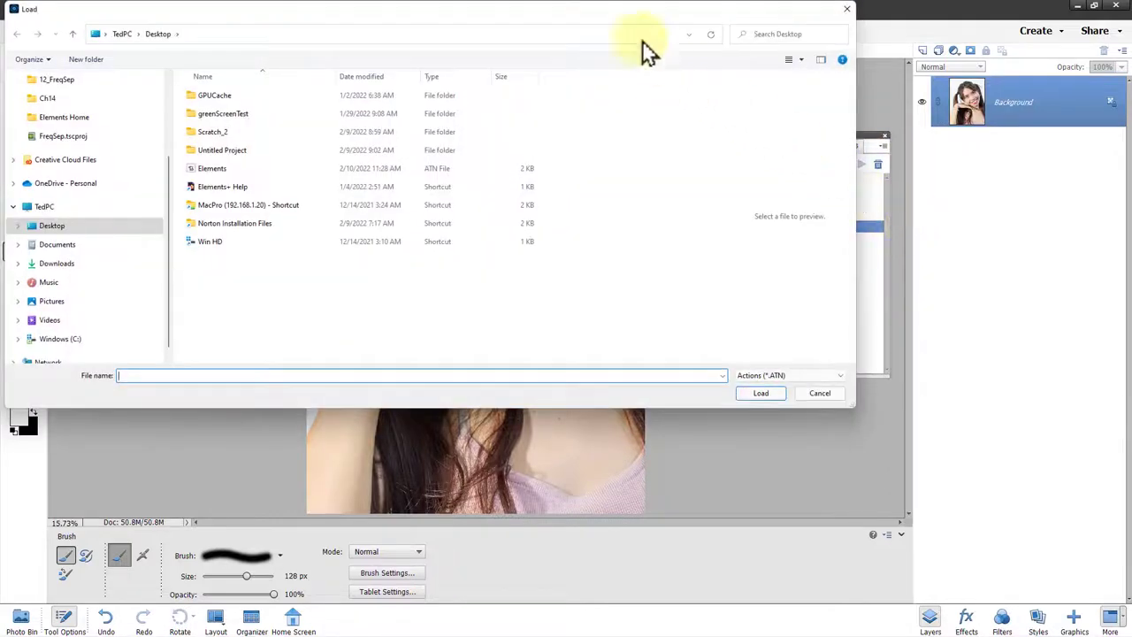
drag(603, 13, 821, 191)
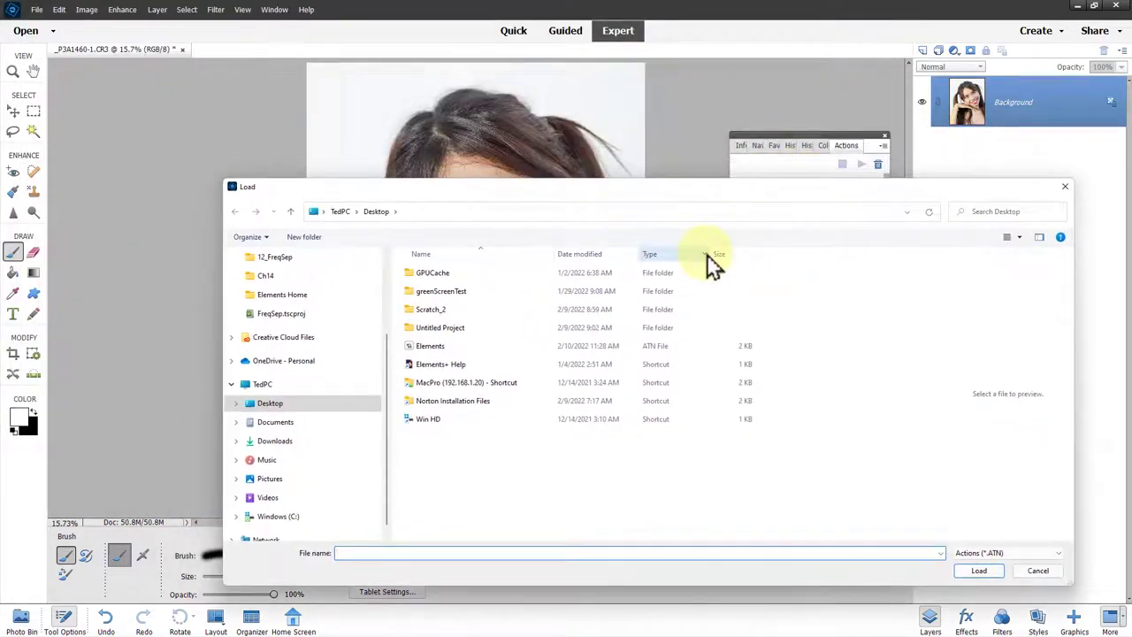
click(414, 349)
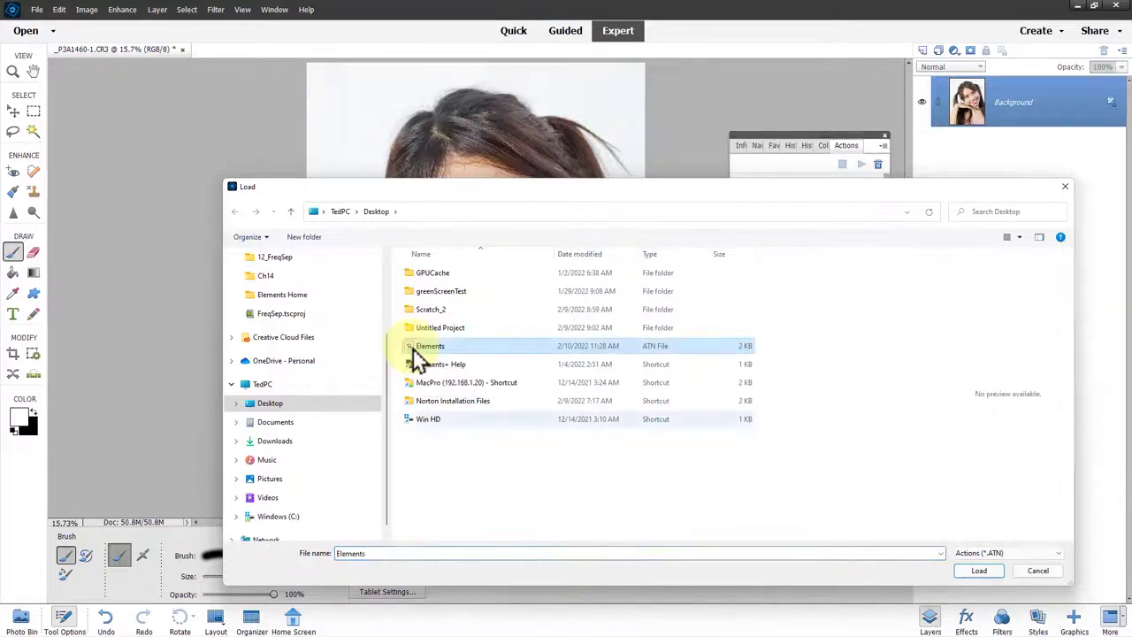
click(979, 571)
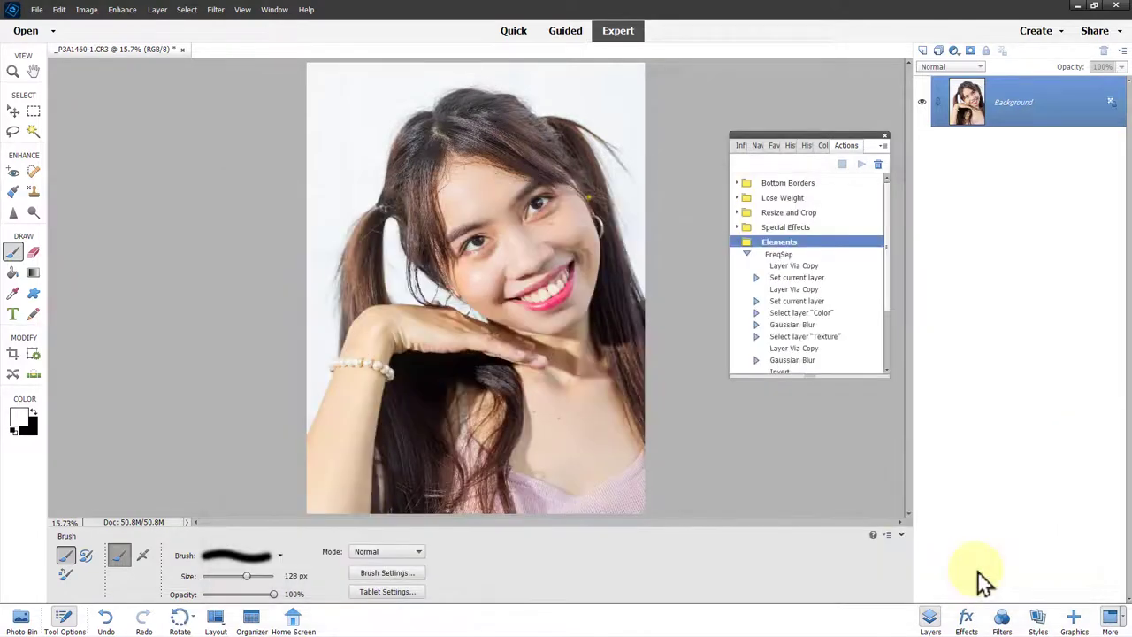
Run the FreqSep action with a Gaussian Blur radius of 9 pixels for both blurs and close the Actions panel.
click(778, 254)
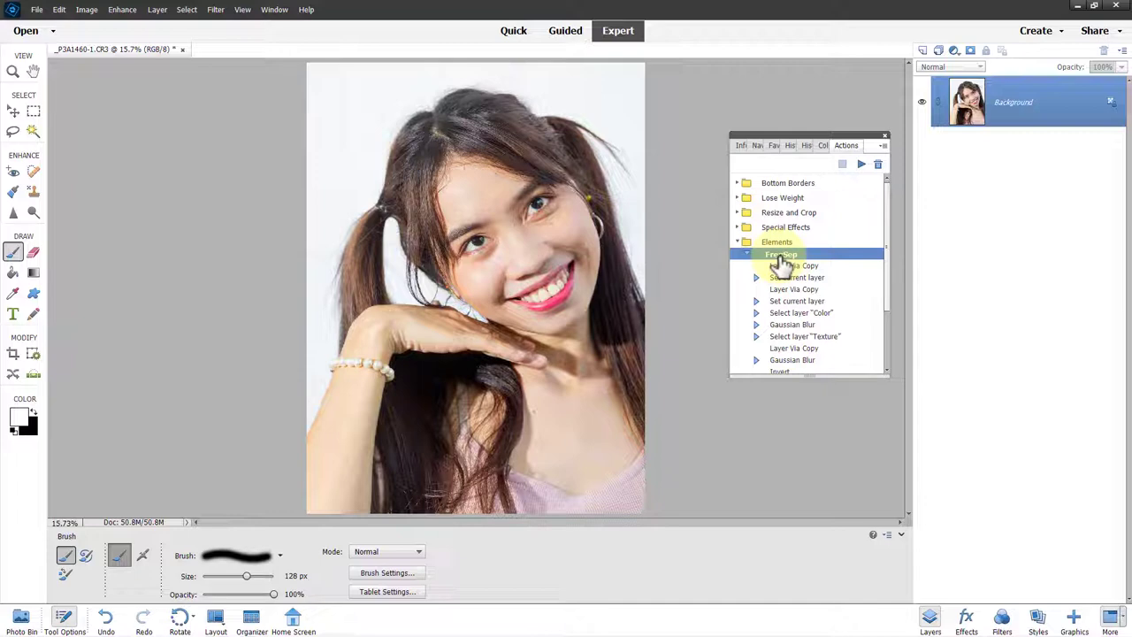
click(861, 168)
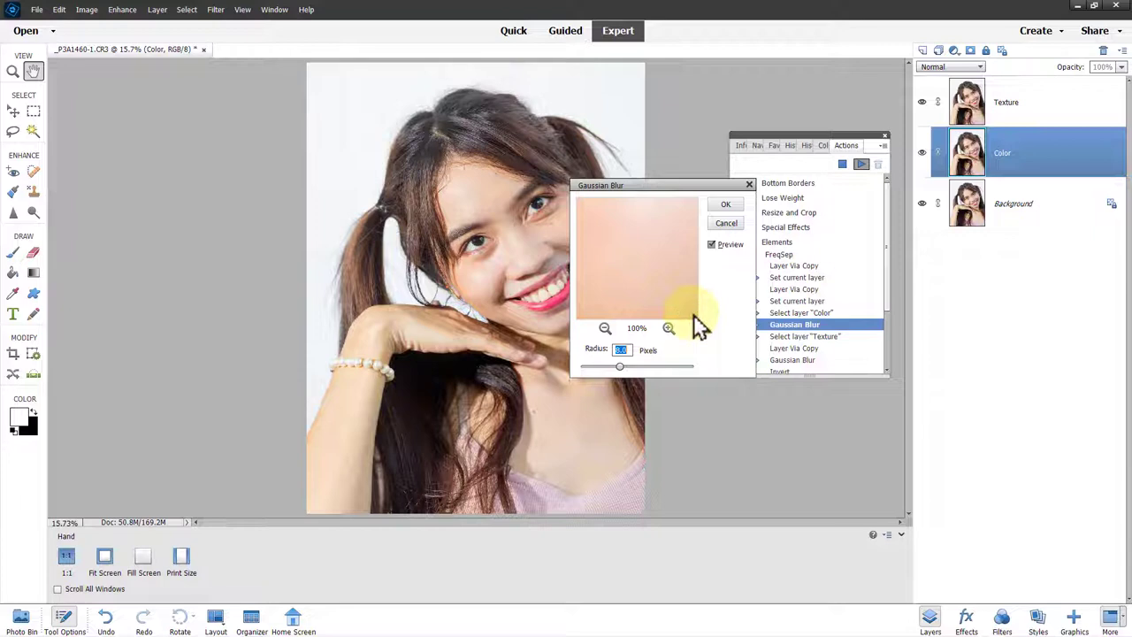
text(9)
click(719, 207)
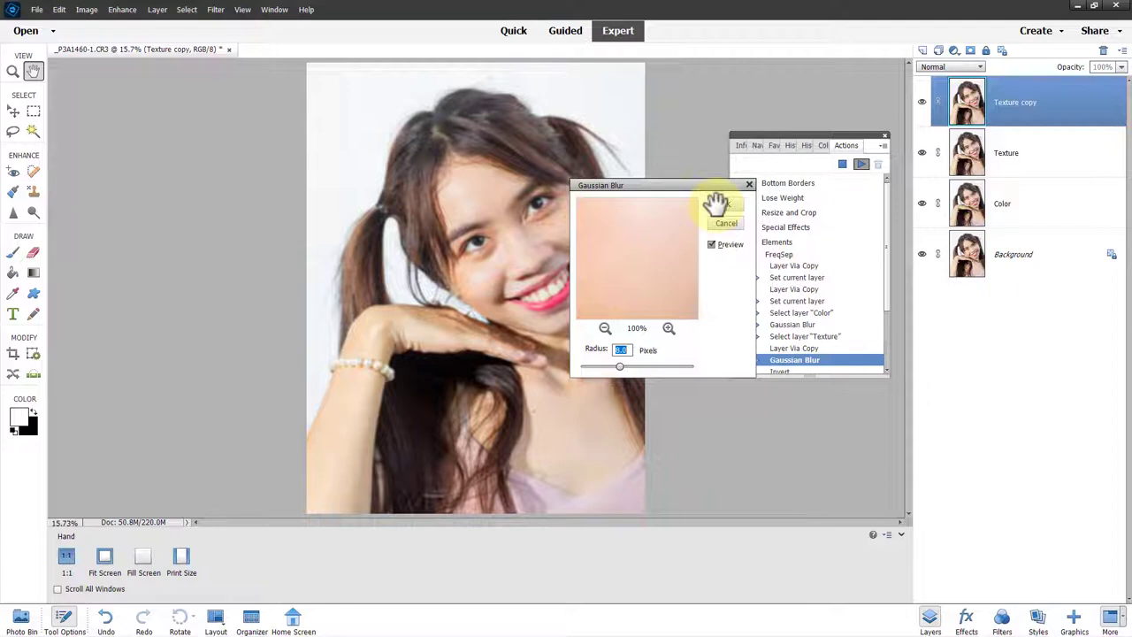
click(721, 205)
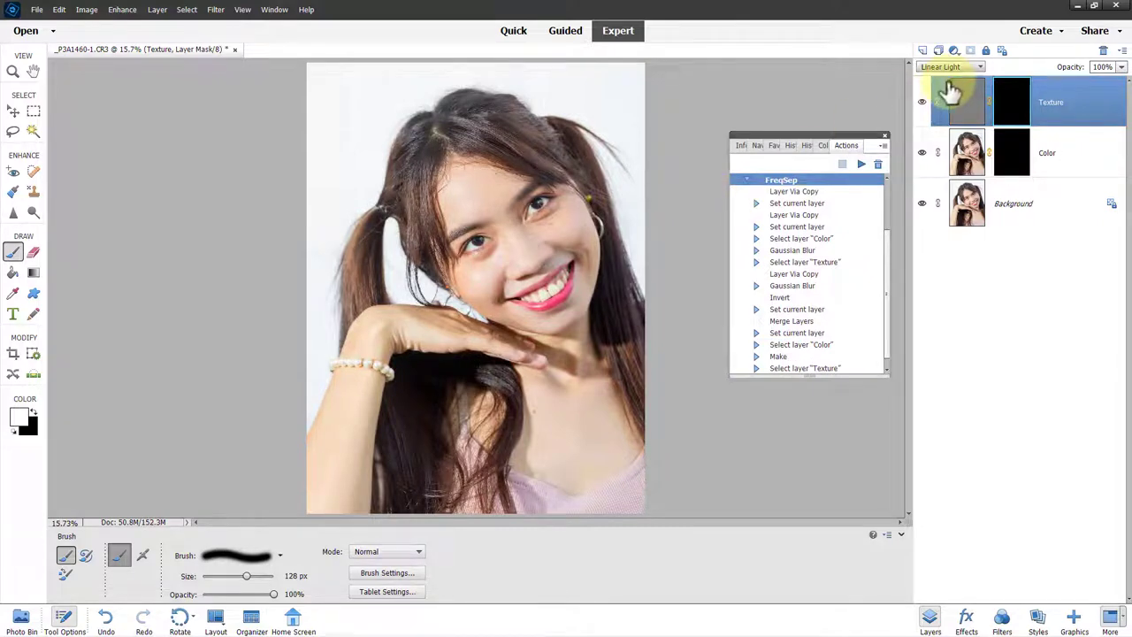
click(885, 139)
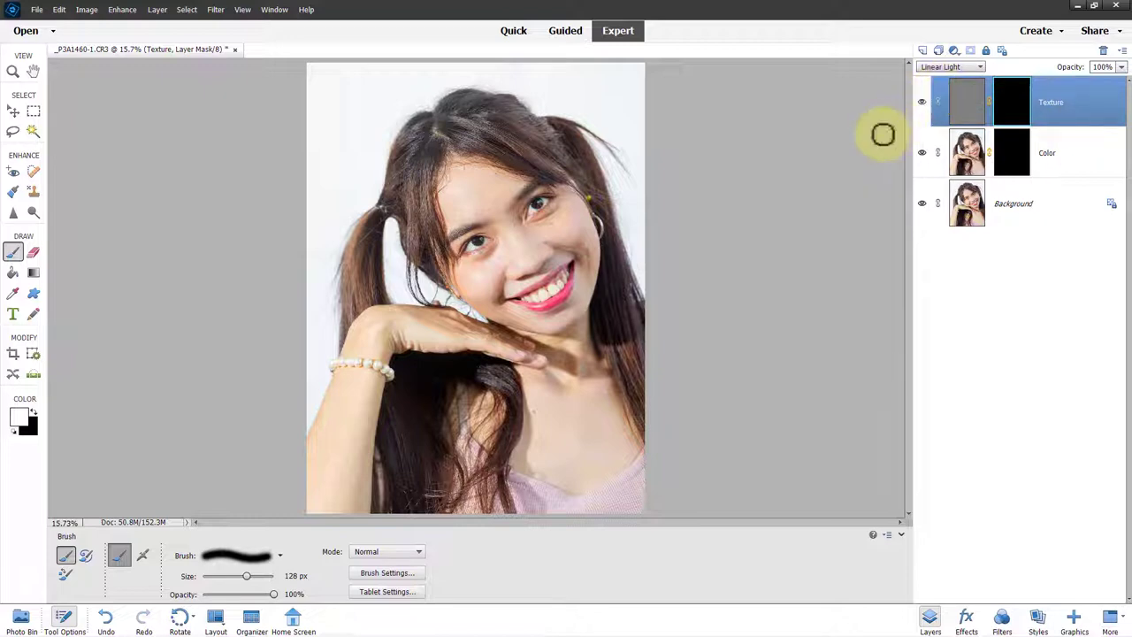
Hide the Texture and Color layers and remove the blemish on the cheek below the eye on the Background layer with the Spot Healing Brush.
click(922, 104)
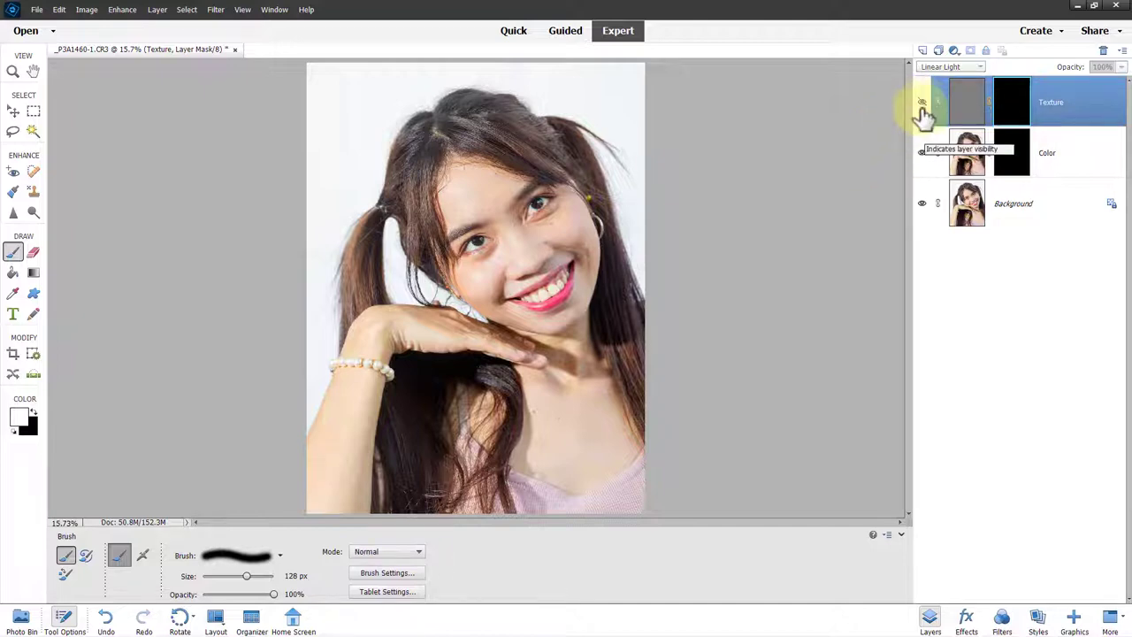
click(922, 153)
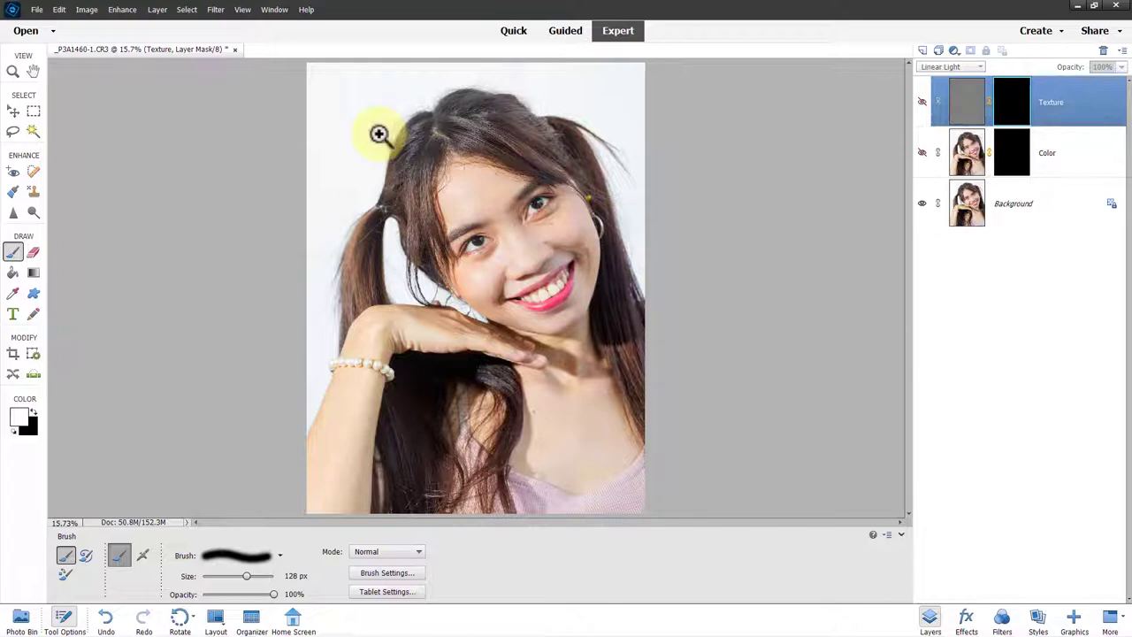
drag(379, 133, 634, 348)
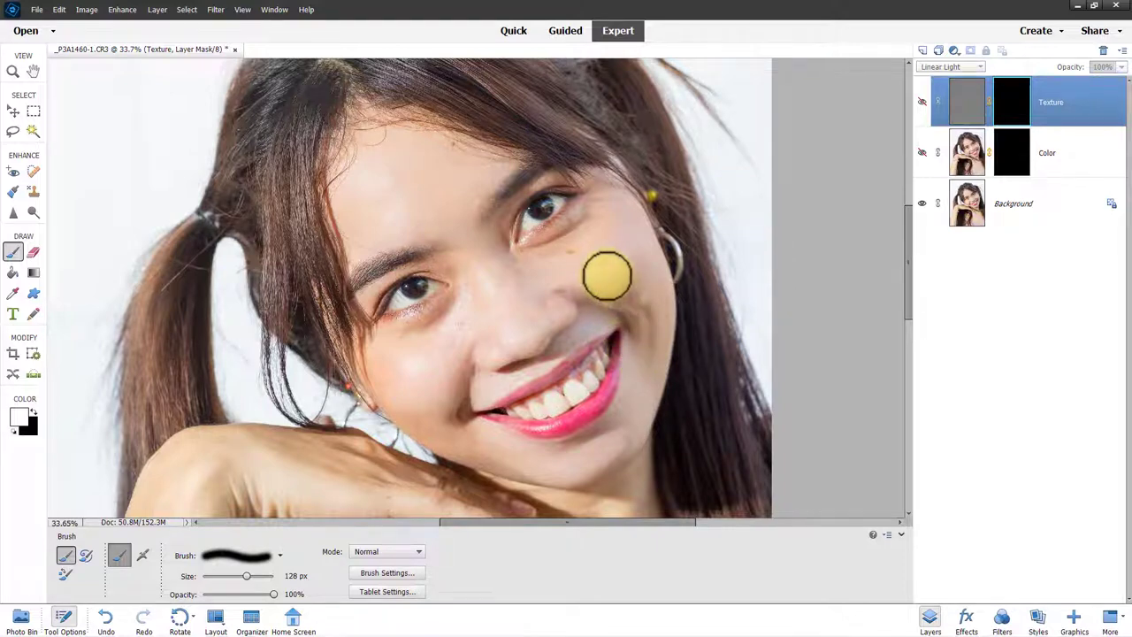
key(ctrl+equal)
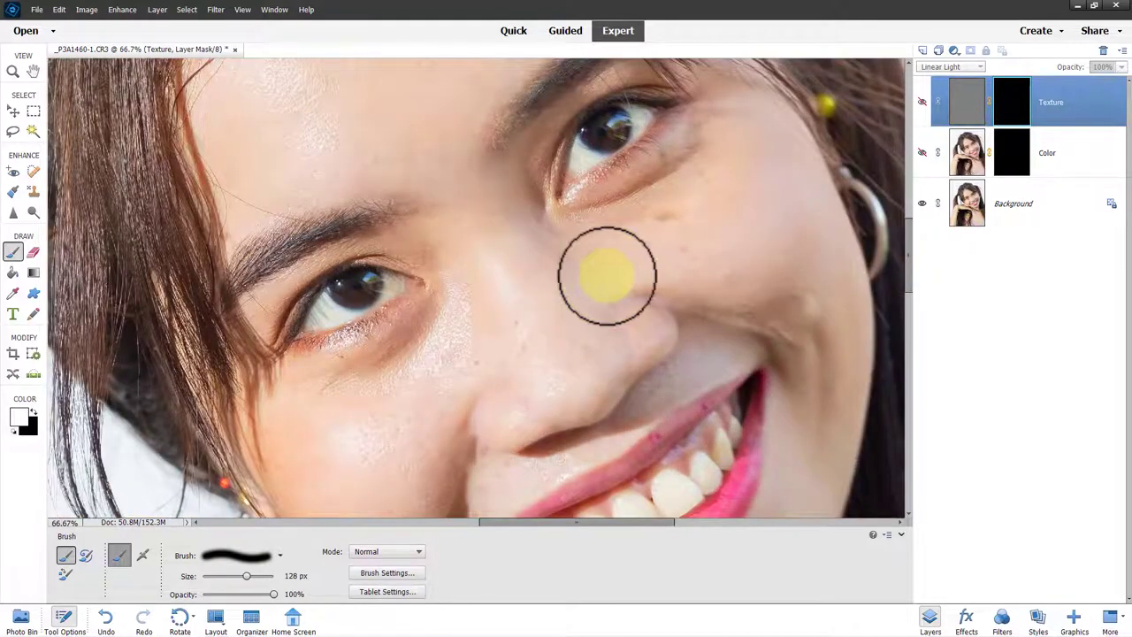
click(33, 172)
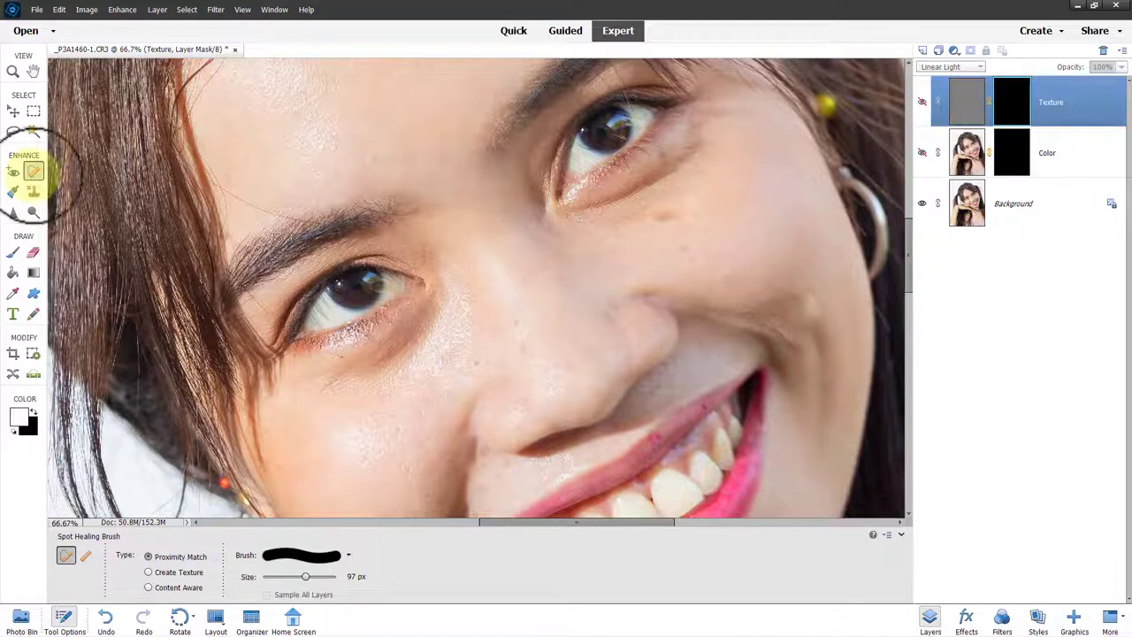
click(1013, 207)
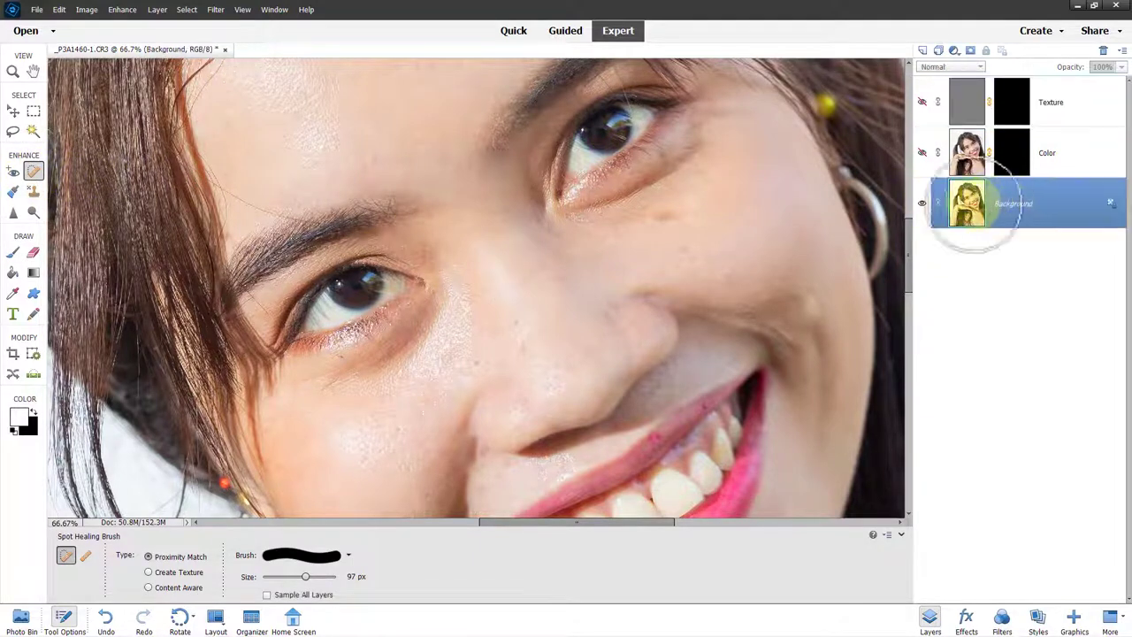
mouse_move(716, 214)
mouse_down()
mouse_move(669, 213)
mouse_move(685, 217)
mouse_up()
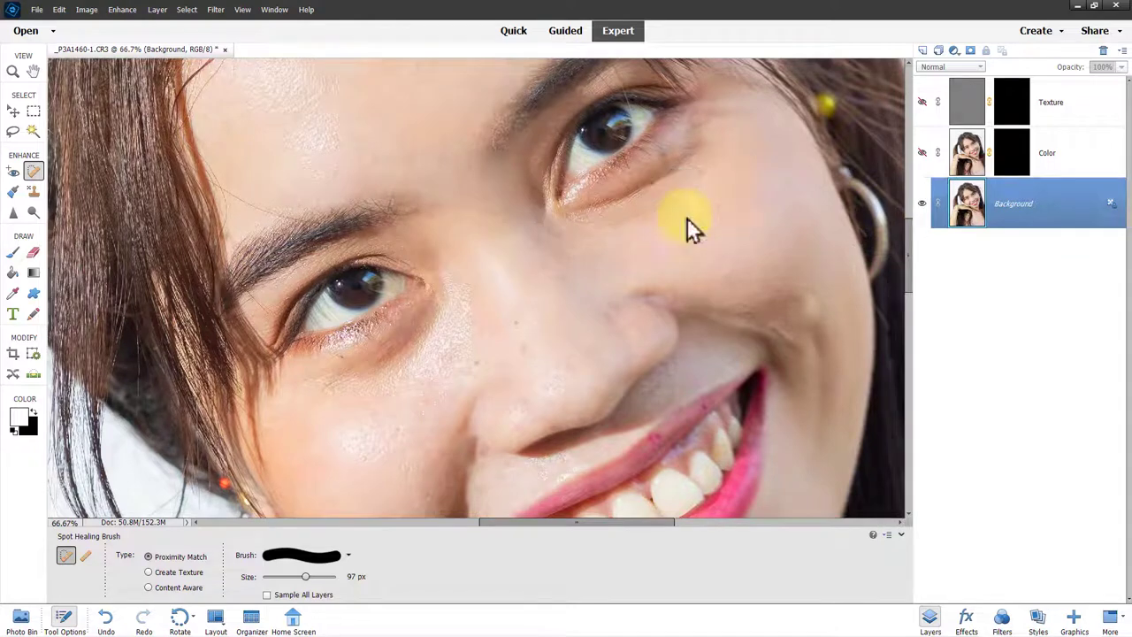
click(685, 217)
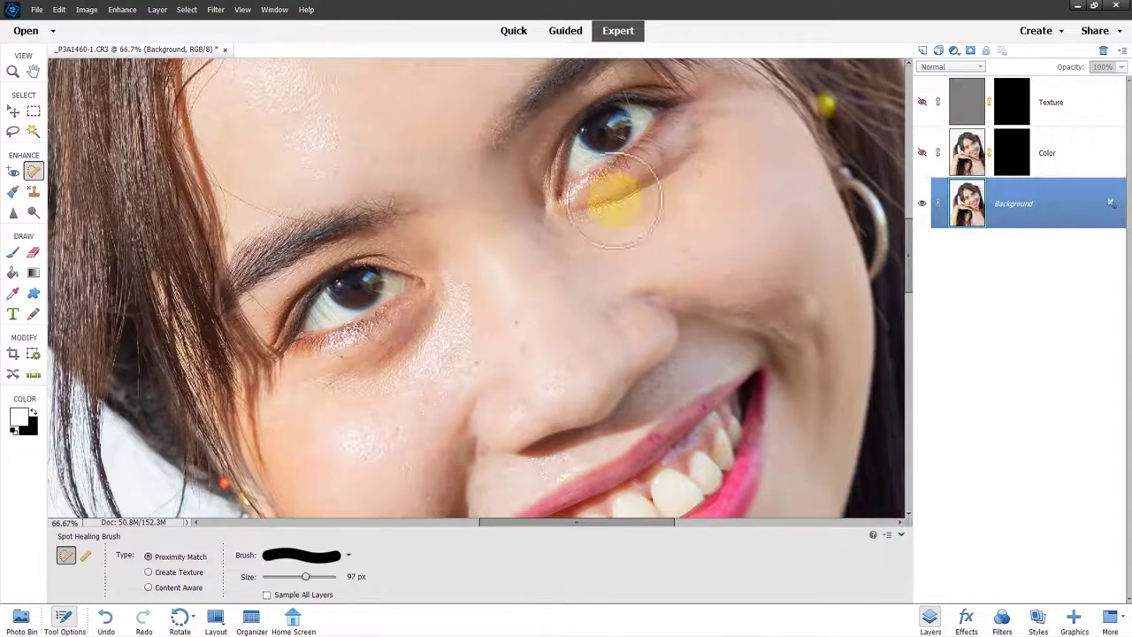
Examine the forehead, nose, cheeks and chin on the Background layer for remaining blemishes.
click(32, 71)
drag(508, 184, 859, 417)
key(j)
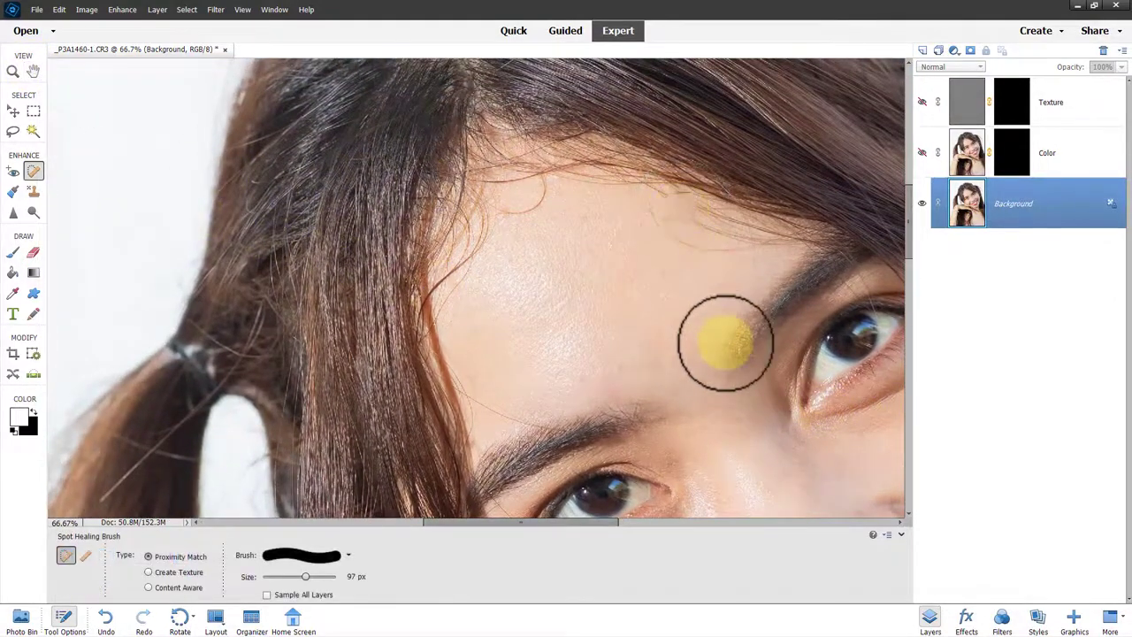
click(32, 71)
drag(714, 436, 610, 248)
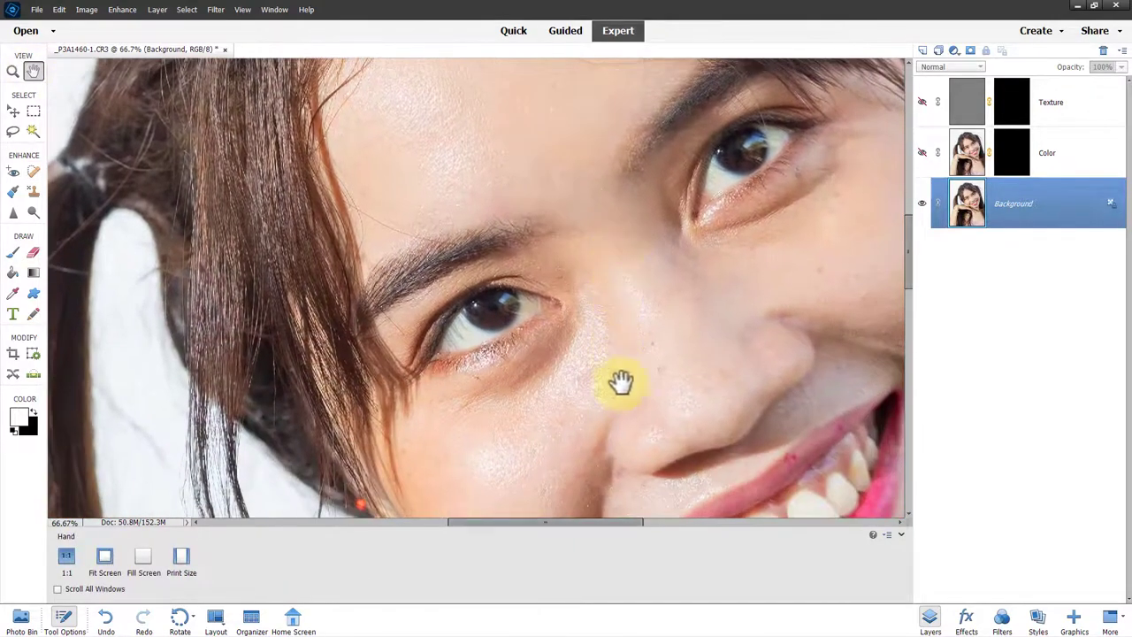
drag(620, 382, 639, 192)
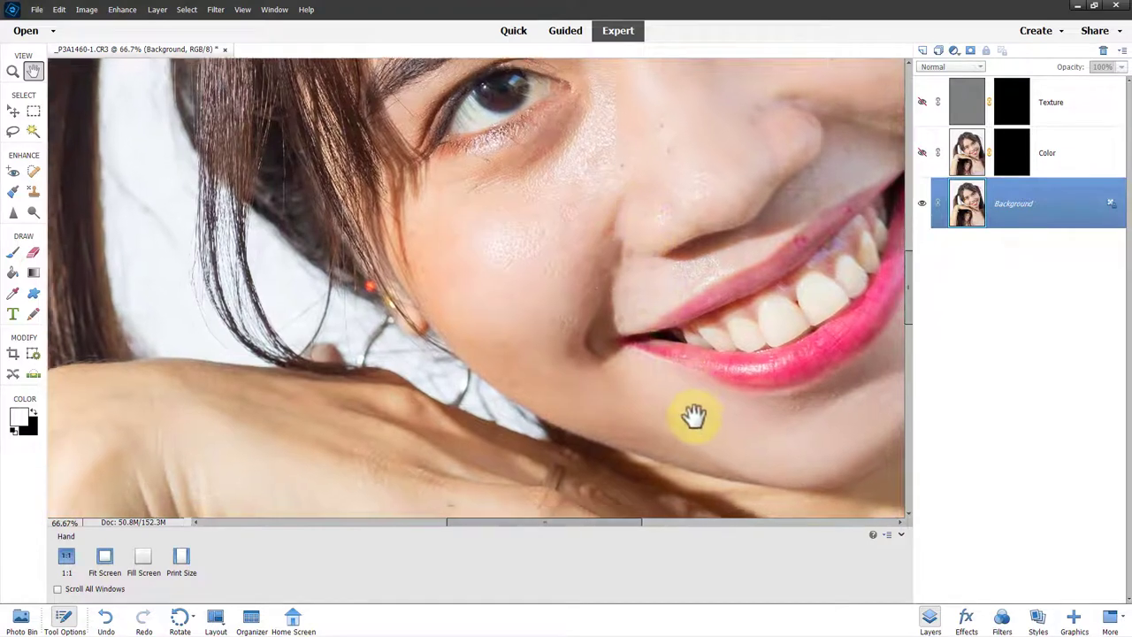
drag(694, 417, 538, 420)
drag(737, 403, 645, 420)
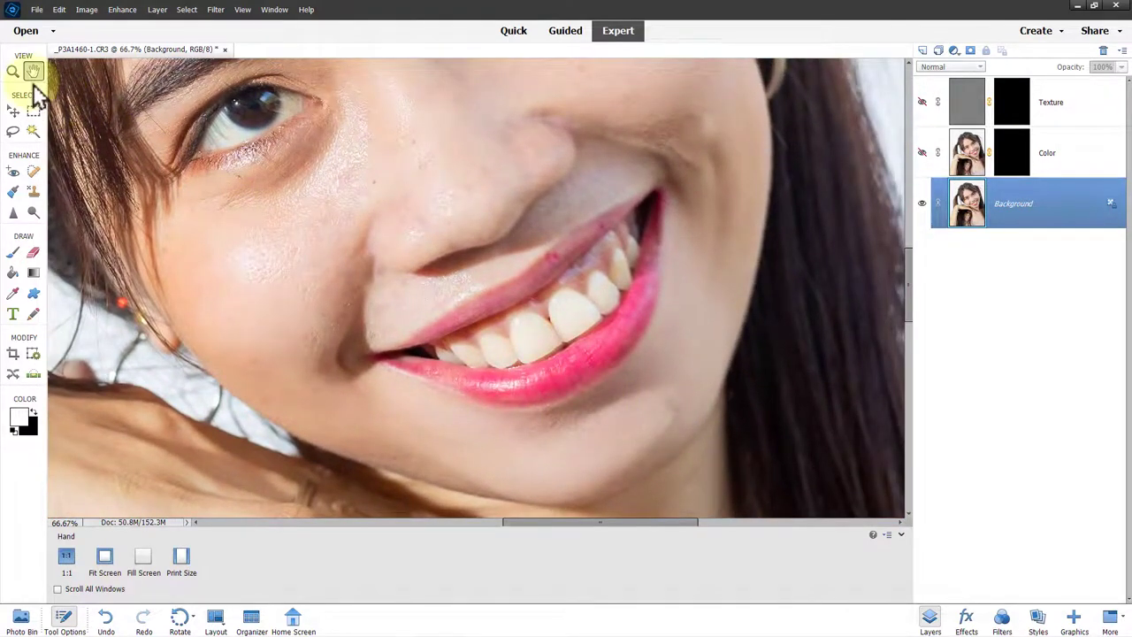
Remove the blemishes on the chin beside the lower lip on the Background layer with the Spot Healing Brush.
click(33, 171)
click(674, 407)
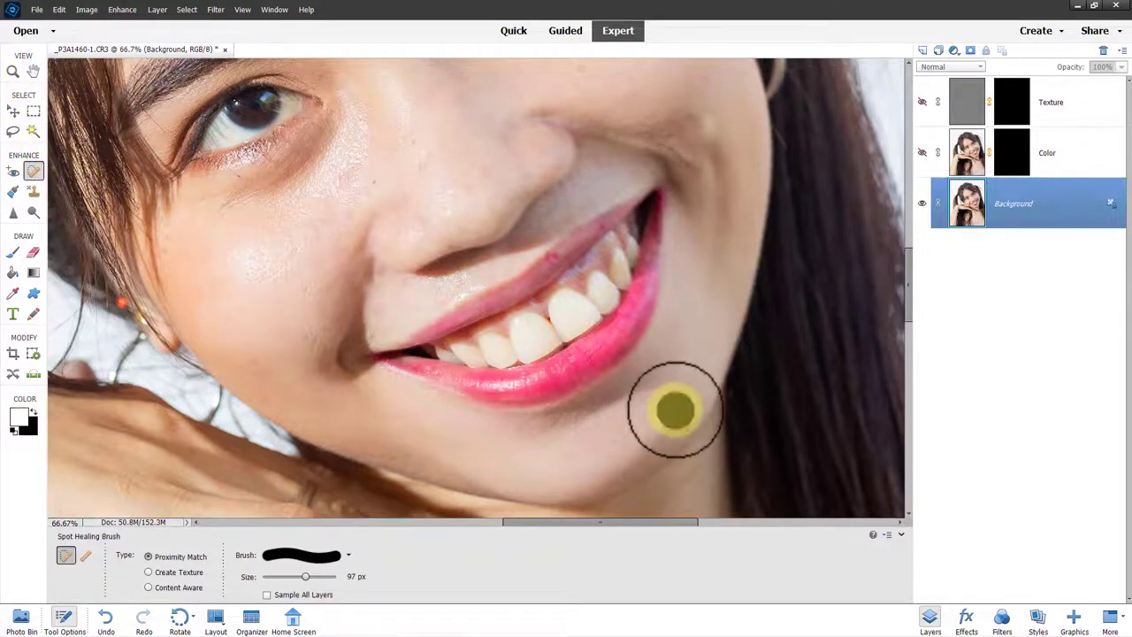
click(681, 405)
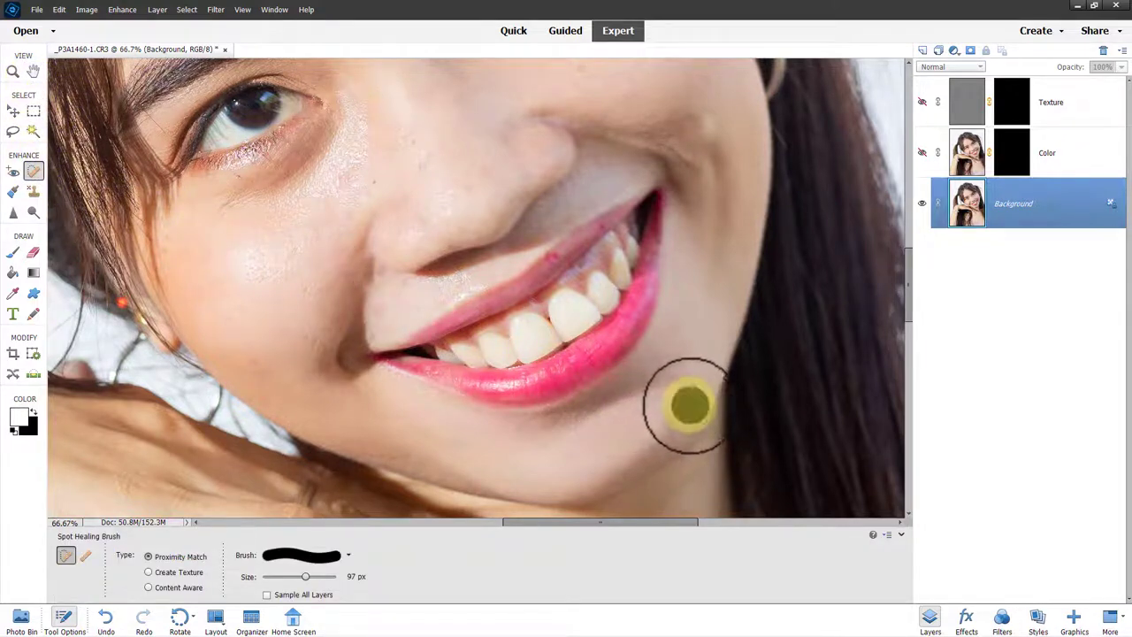
click(676, 416)
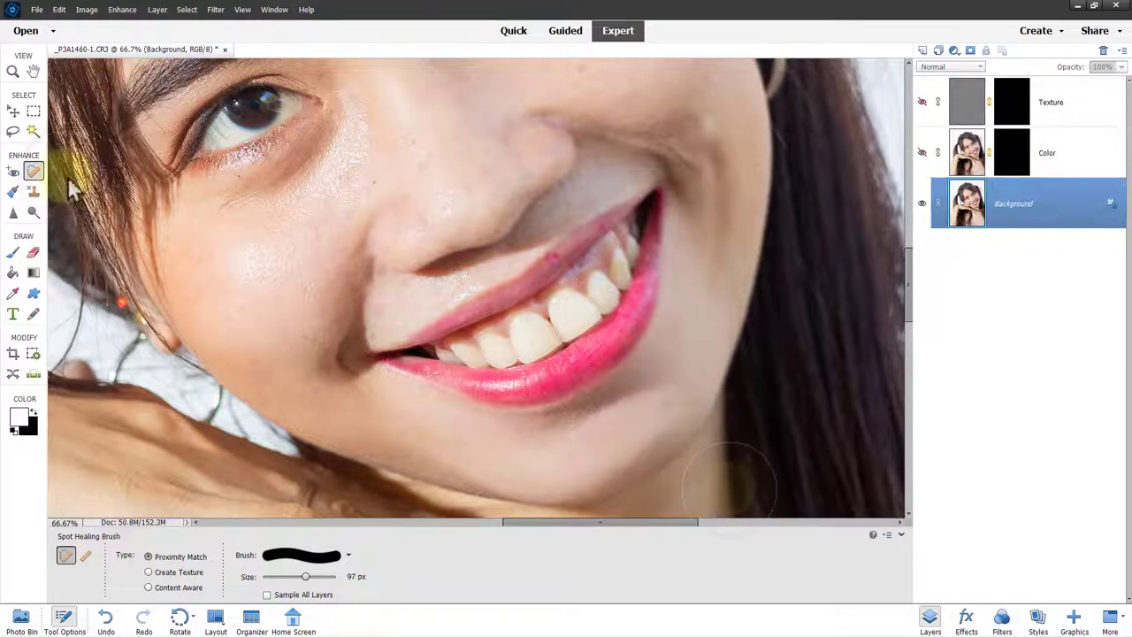
Remove the three dark spots on the neck and upper chest on the Background layer with the Spot Healing Brush.
click(32, 68)
drag(674, 422, 701, 143)
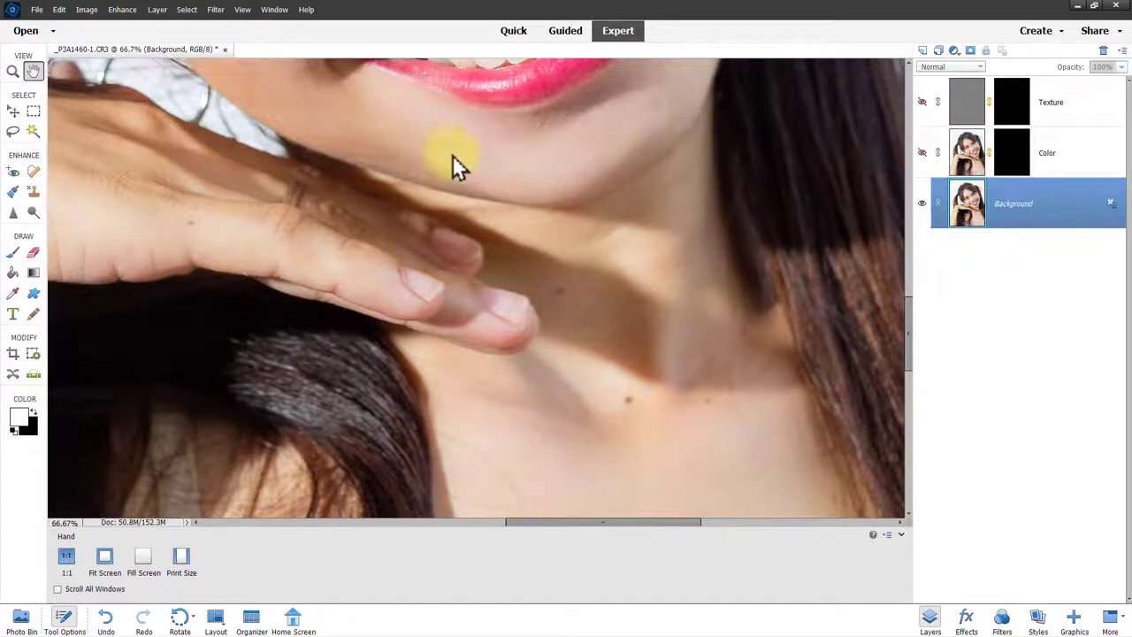
click(32, 170)
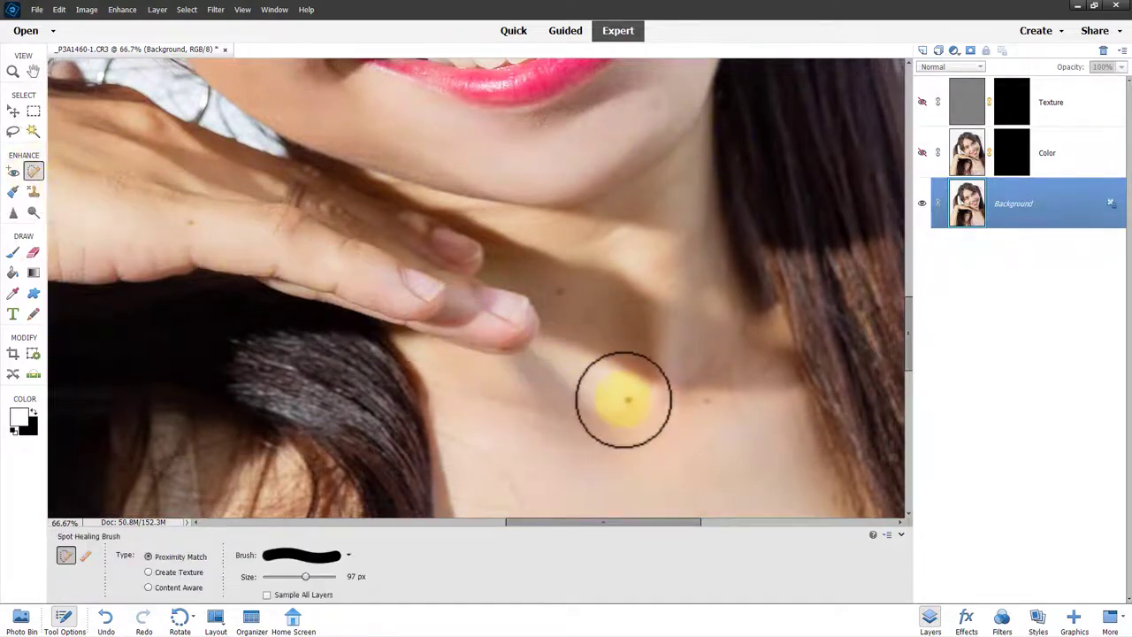
click(627, 399)
click(558, 285)
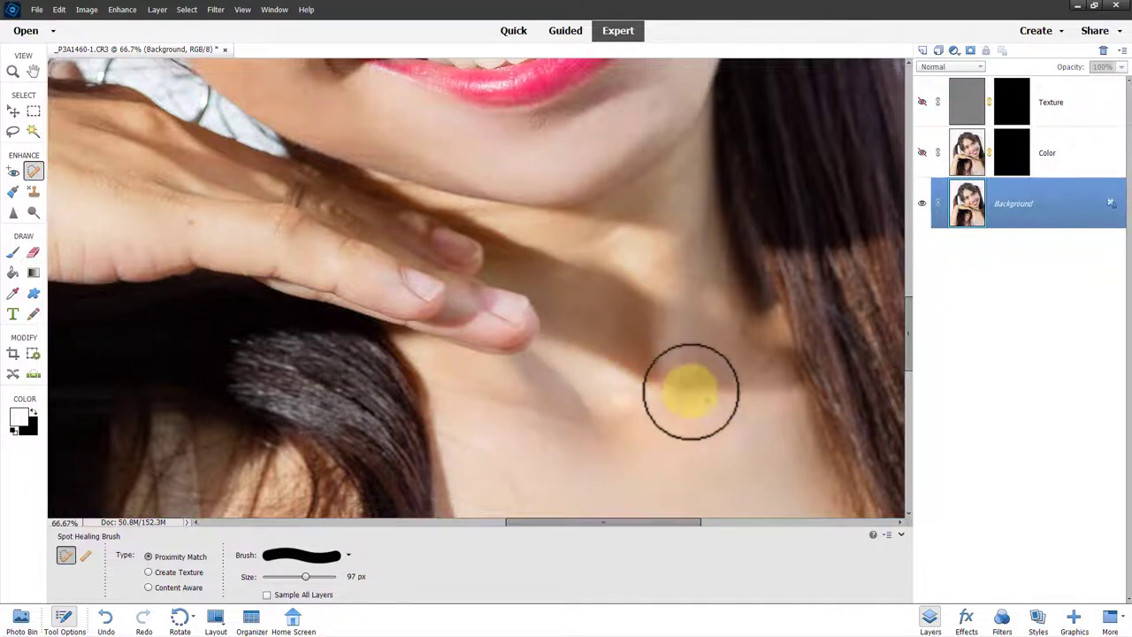
click(708, 399)
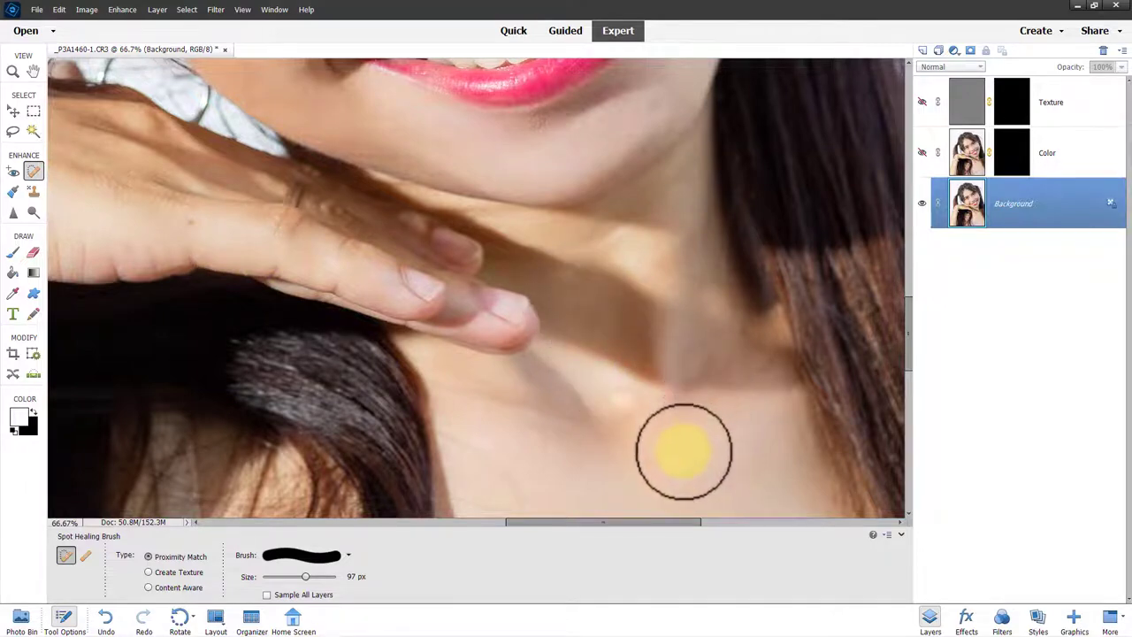
Make the Color layer's mask active and set the default colors with white as the foreground.
key(ctrl+0)
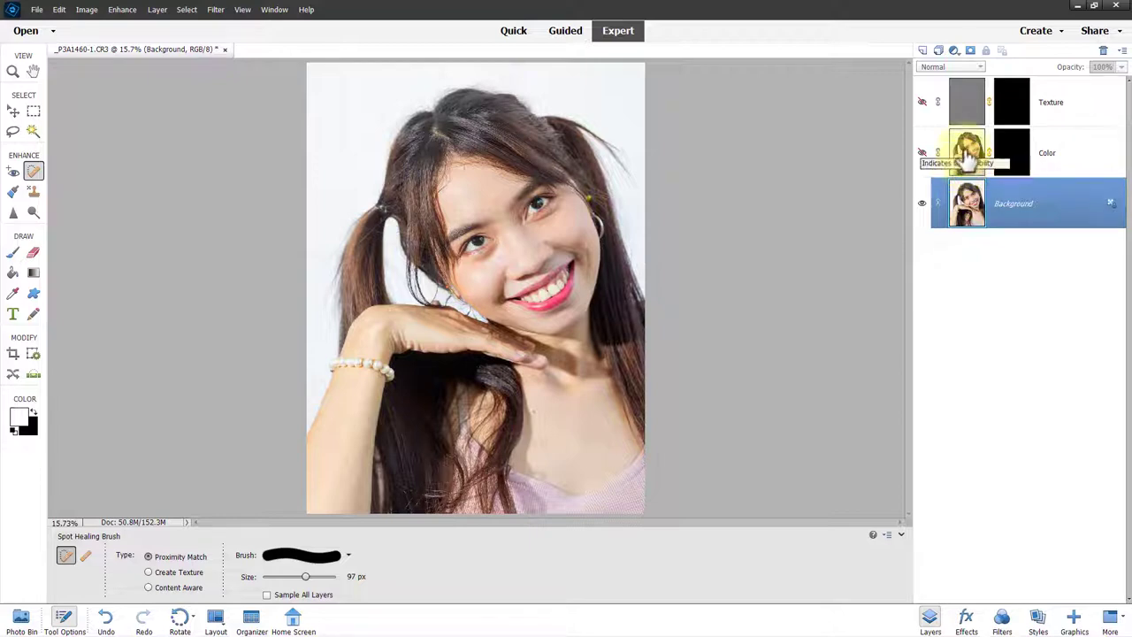
click(967, 156)
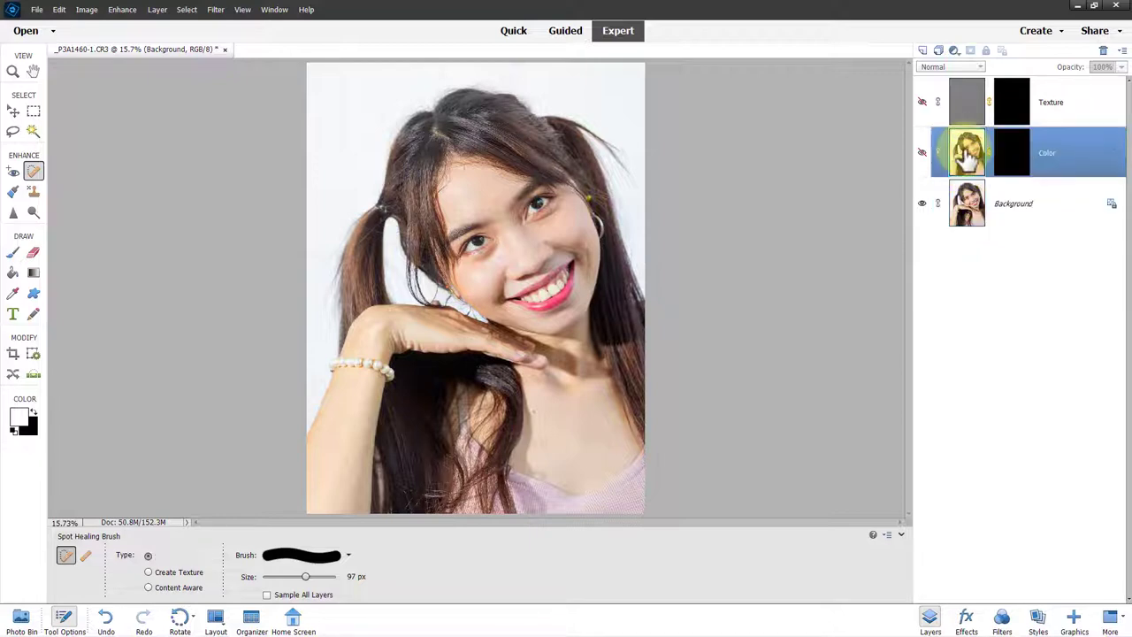
click(1012, 154)
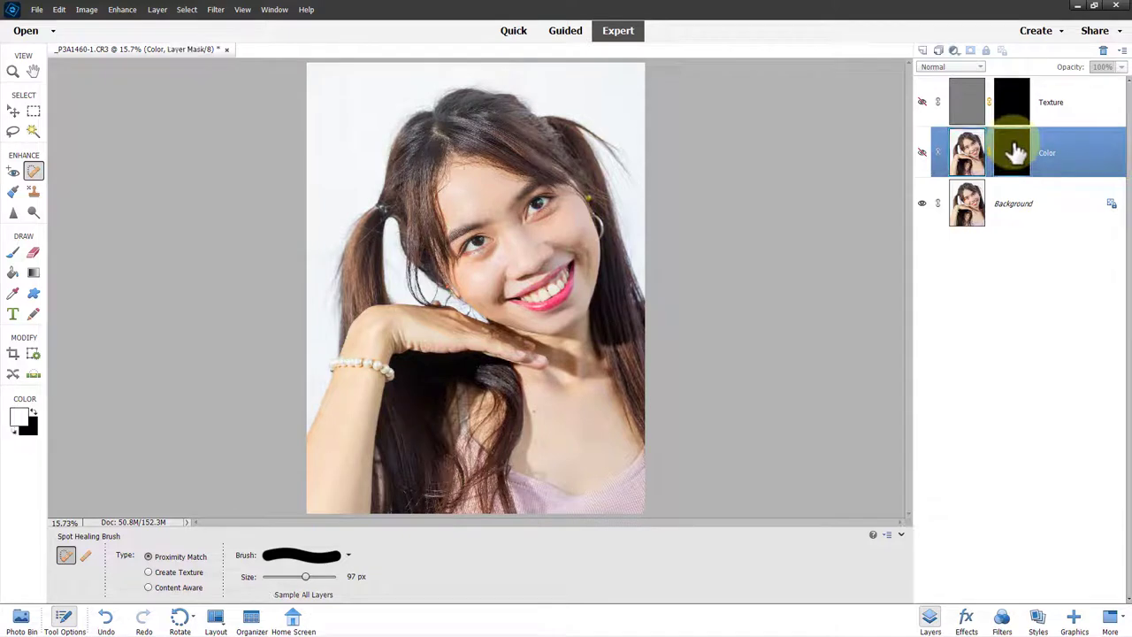
click(16, 430)
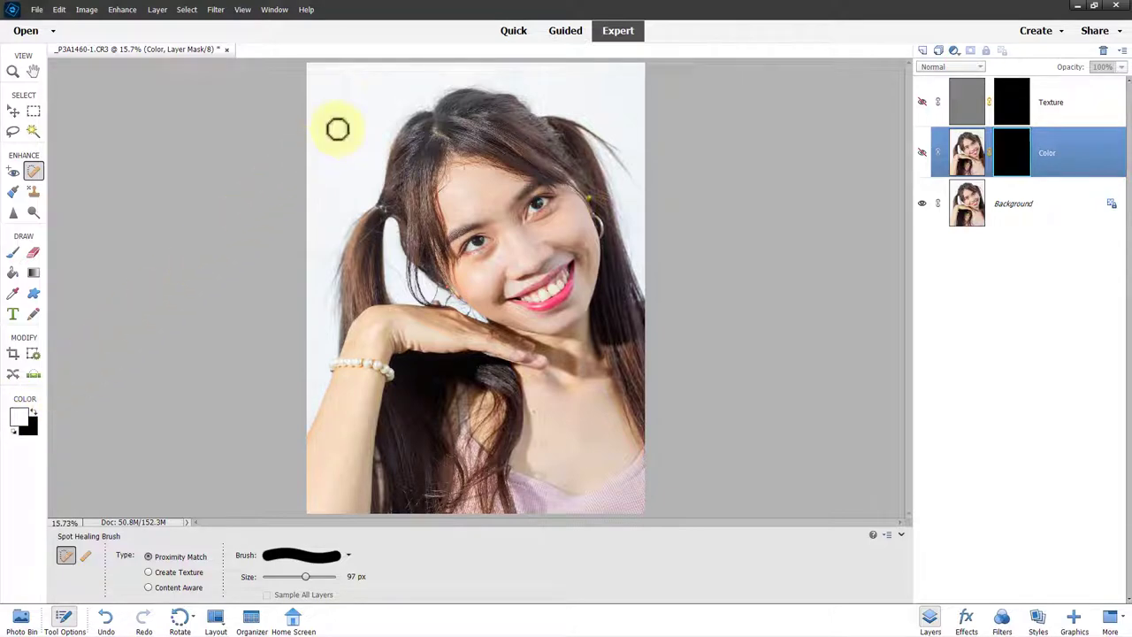
Enlarge the Spot Healing Brush over the forehead to a size of 253 px.
key(ctrl+space)
mouse_move(359, 111)
mouse_down()
mouse_move(500, 260)
mouse_move(623, 334)
mouse_move(634, 329)
mouse_up()
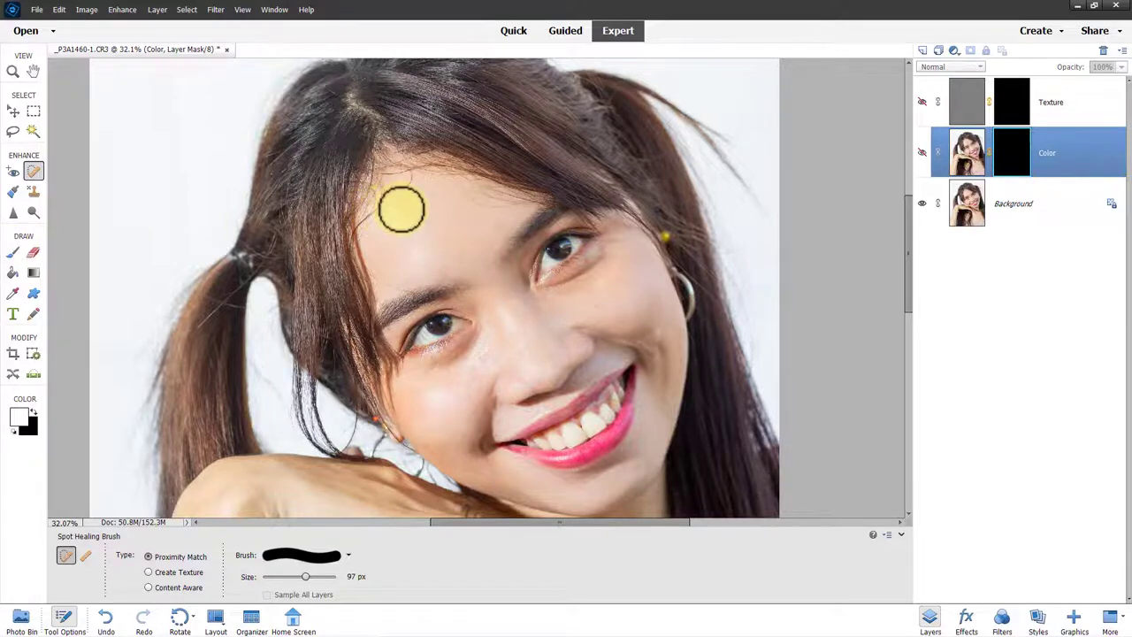
drag(401, 209, 430, 225)
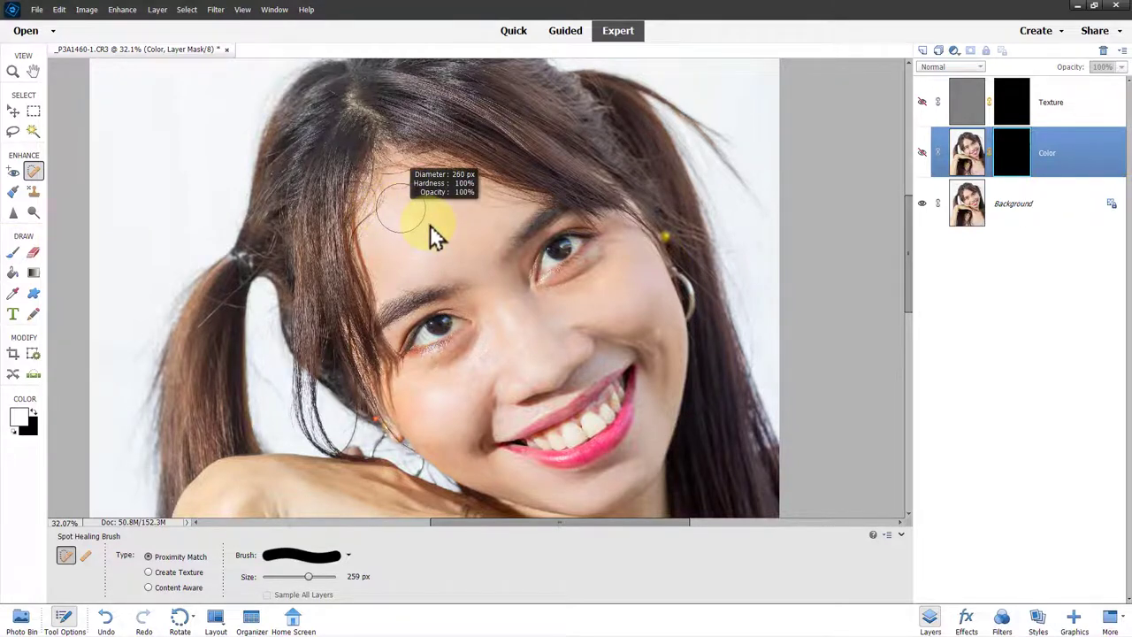
drag(429, 225, 428, 223)
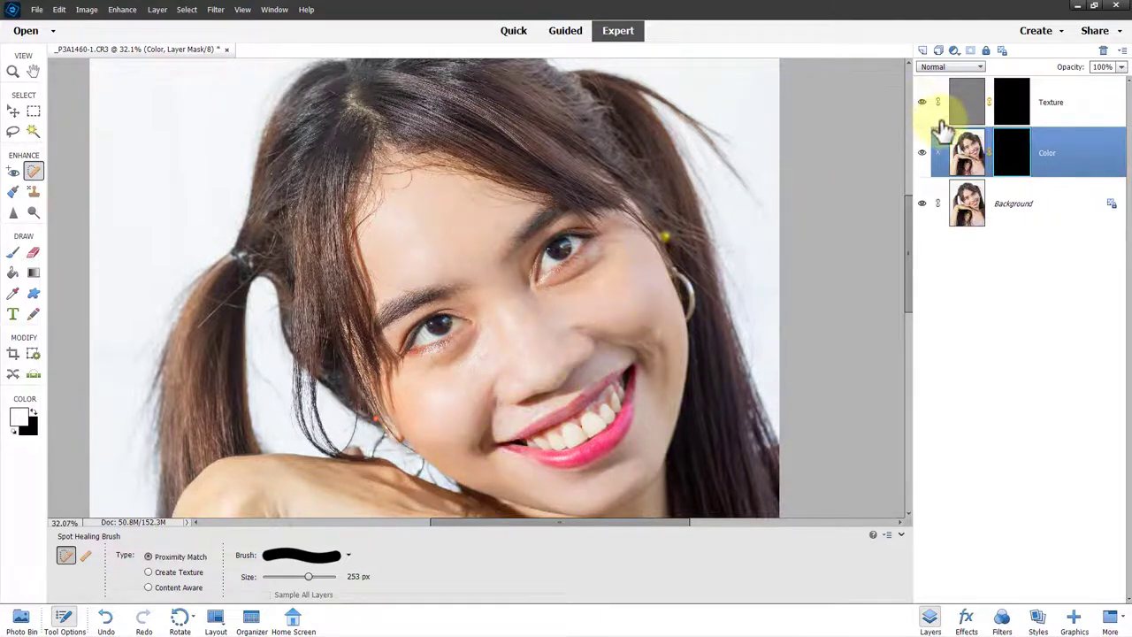
Paint white on the Texture layer's mask over both eyes and eyebrows with a 128 px Brush at 100% opacity.
click(1013, 104)
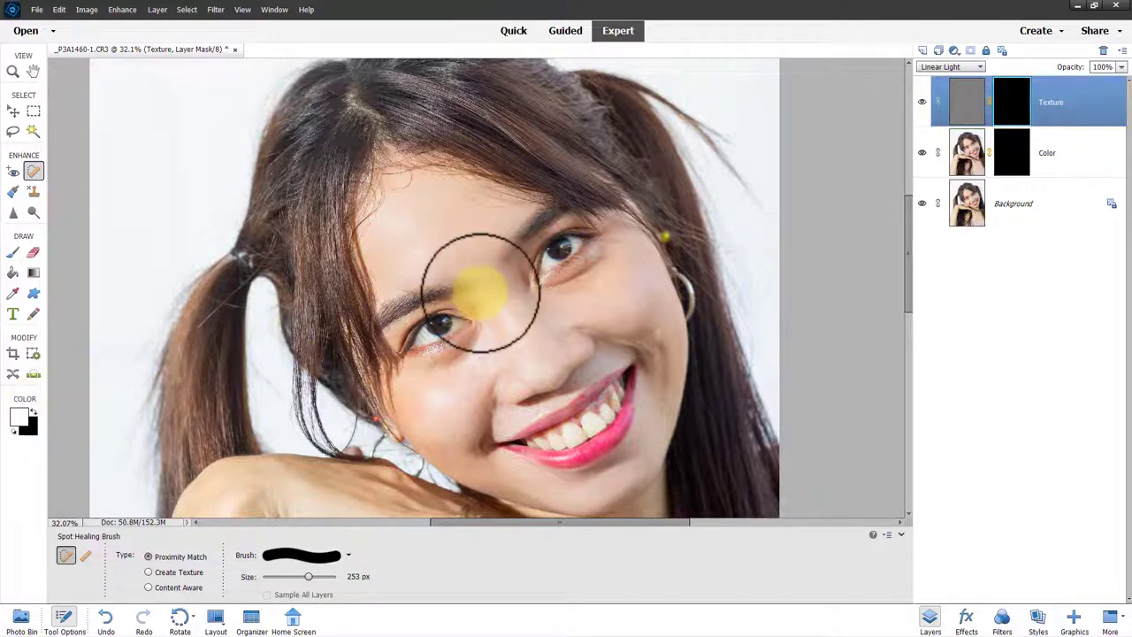
key([)
key([)
key([)
key([)
drag(480, 293, 451, 278)
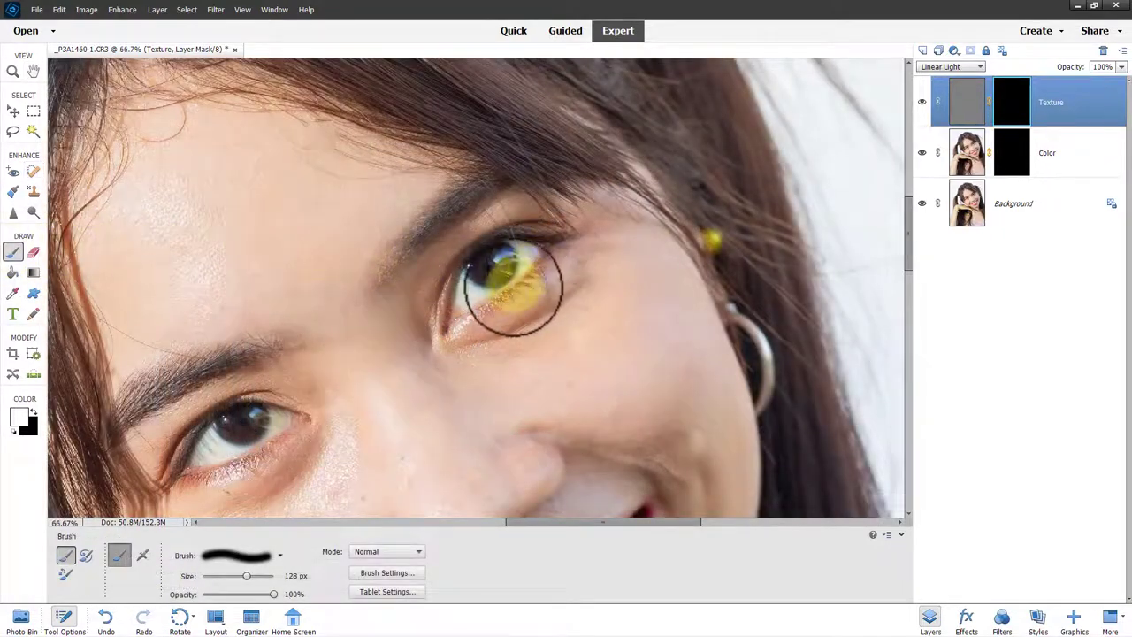
drag(513, 288, 485, 312)
drag(540, 234, 480, 248)
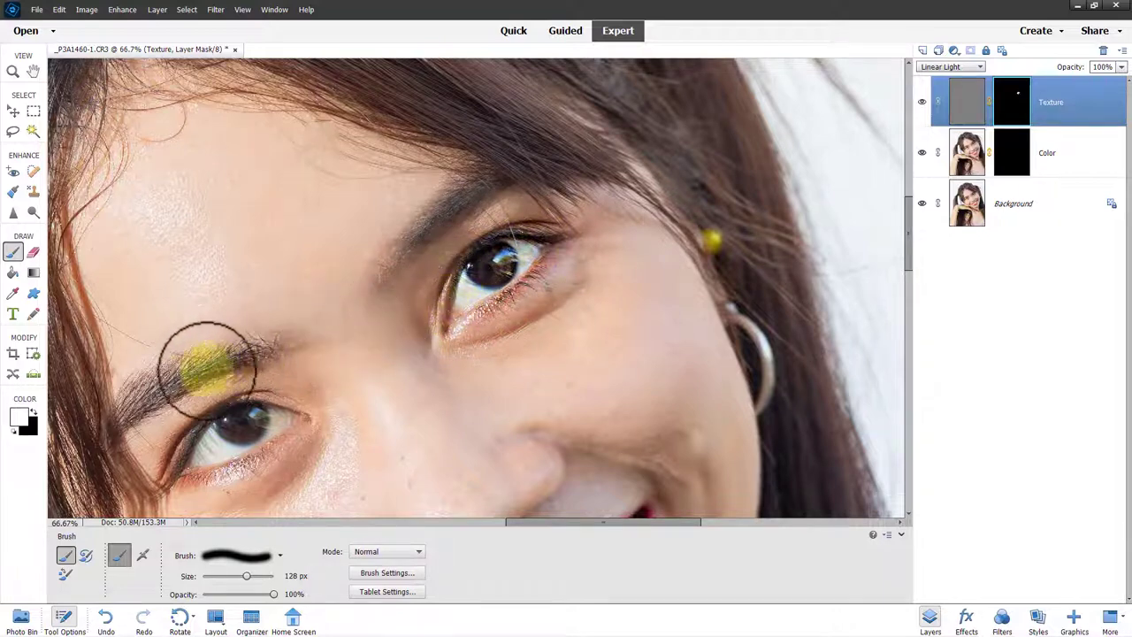
mouse_move(208, 367)
mouse_down()
mouse_move(159, 379)
mouse_move(283, 430)
mouse_move(247, 465)
mouse_move(207, 462)
mouse_move(222, 421)
mouse_move(186, 455)
mouse_move(201, 445)
mouse_up()
mouse_move(469, 284)
mouse_down()
mouse_move(480, 265)
mouse_move(463, 331)
mouse_move(451, 292)
mouse_move(424, 283)
mouse_up()
mouse_move(400, 249)
mouse_down()
mouse_move(504, 186)
mouse_move(463, 172)
mouse_up()
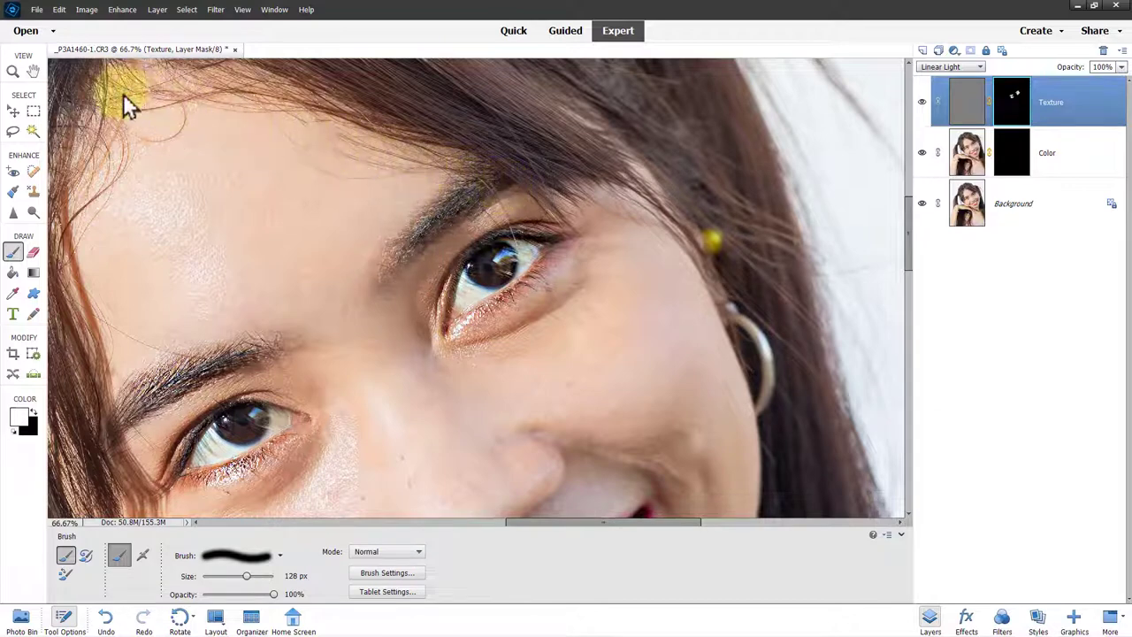
Paint white on the Texture layer's mask over the lips and teeth with the 128 px Brush.
click(34, 72)
drag(564, 219, 536, 78)
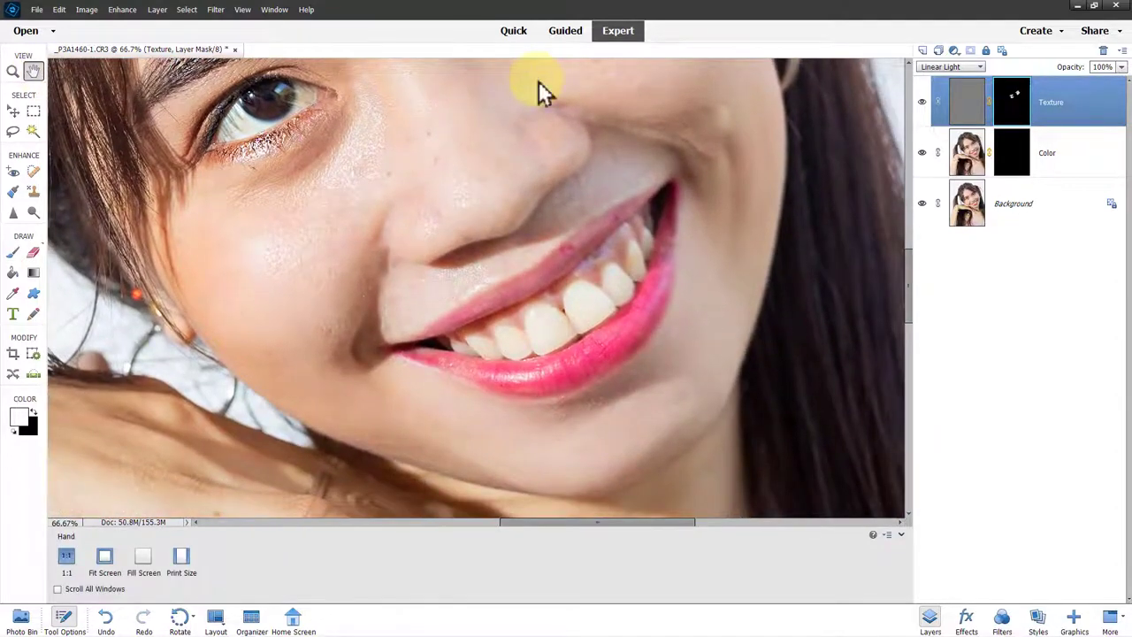
click(12, 251)
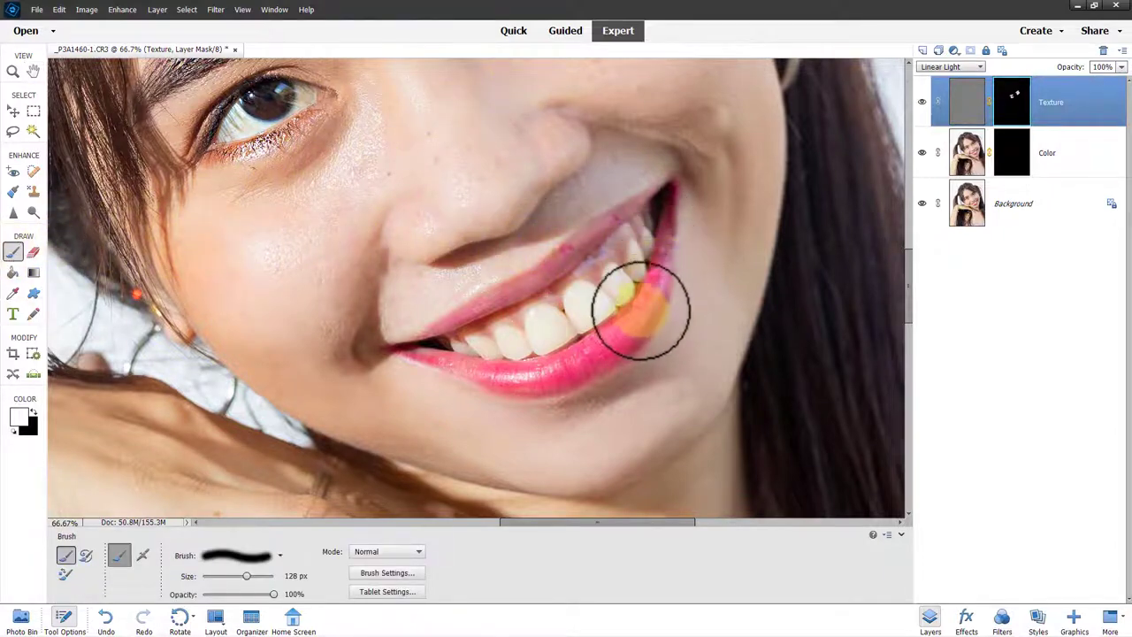
mouse_move(573, 373)
mouse_down()
mouse_move(478, 381)
mouse_move(437, 370)
mouse_move(425, 336)
mouse_move(481, 299)
mouse_move(507, 301)
mouse_move(641, 214)
mouse_move(619, 411)
mouse_up()
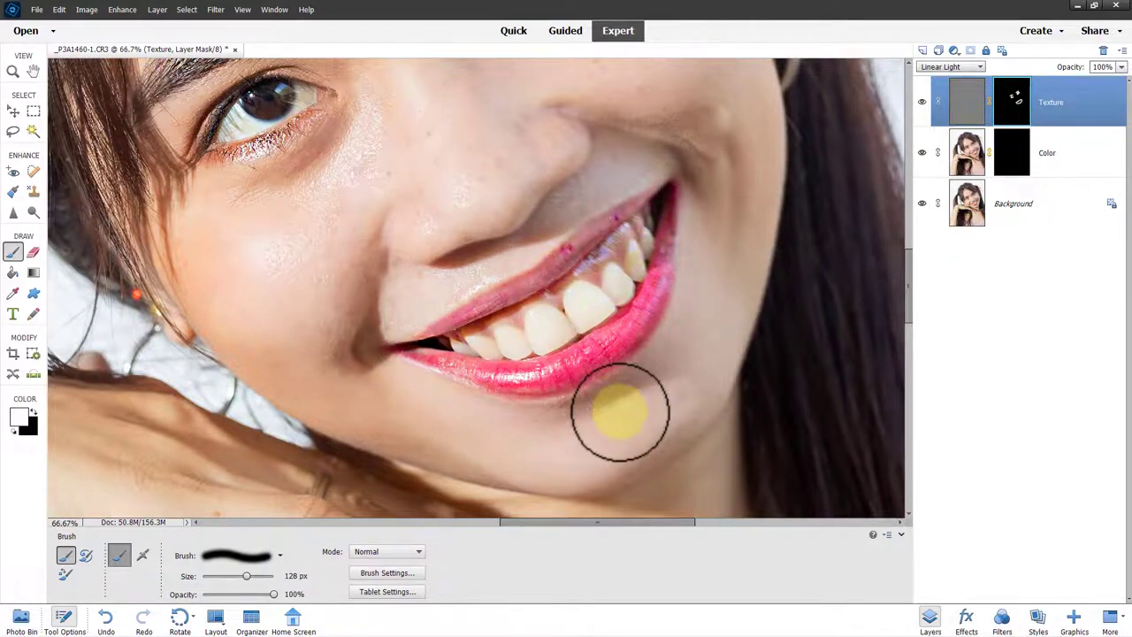
key(ctrl+0)
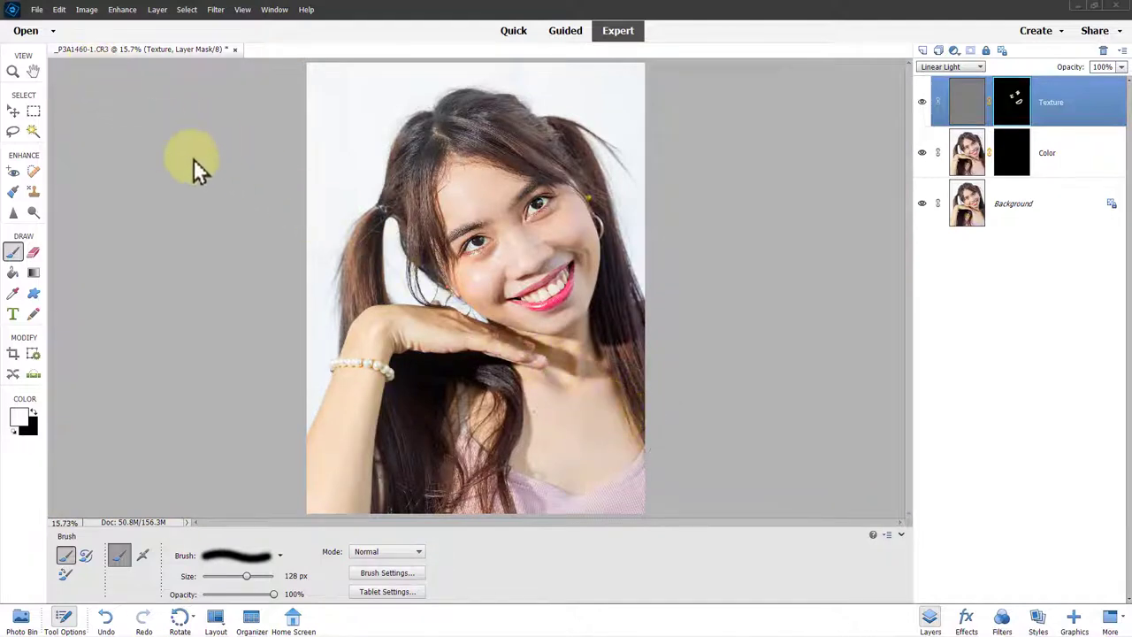
Float the retouched photo beside the _P3A1460-1 copy window and set the copy's zoom to 50% to compare the faces.
drag(168, 51, 350, 112)
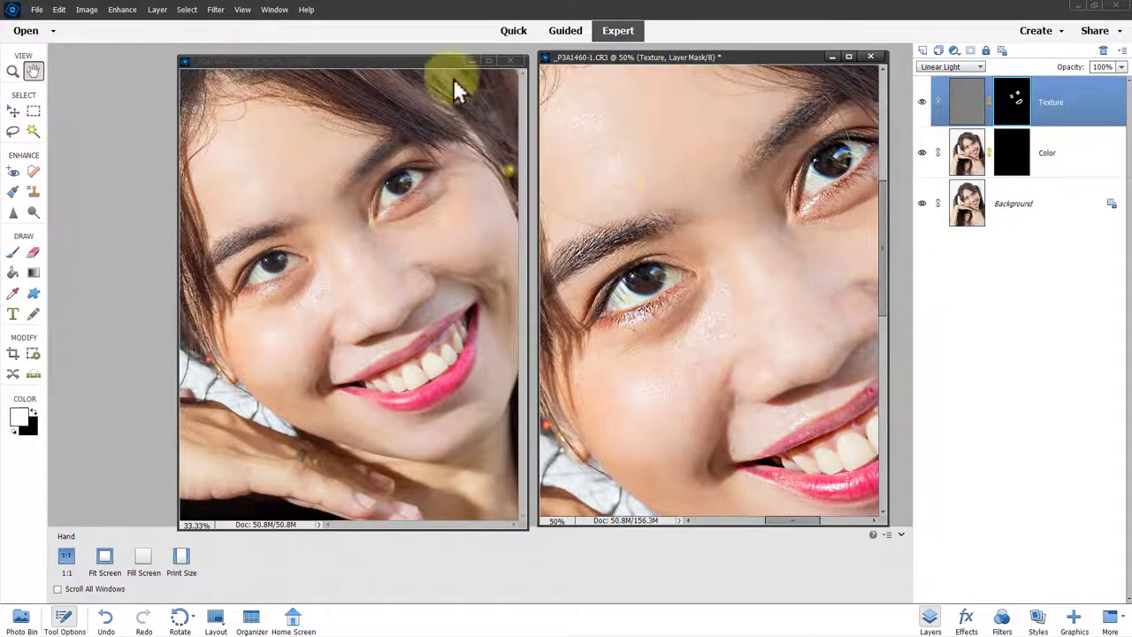
drag(420, 62, 390, 78)
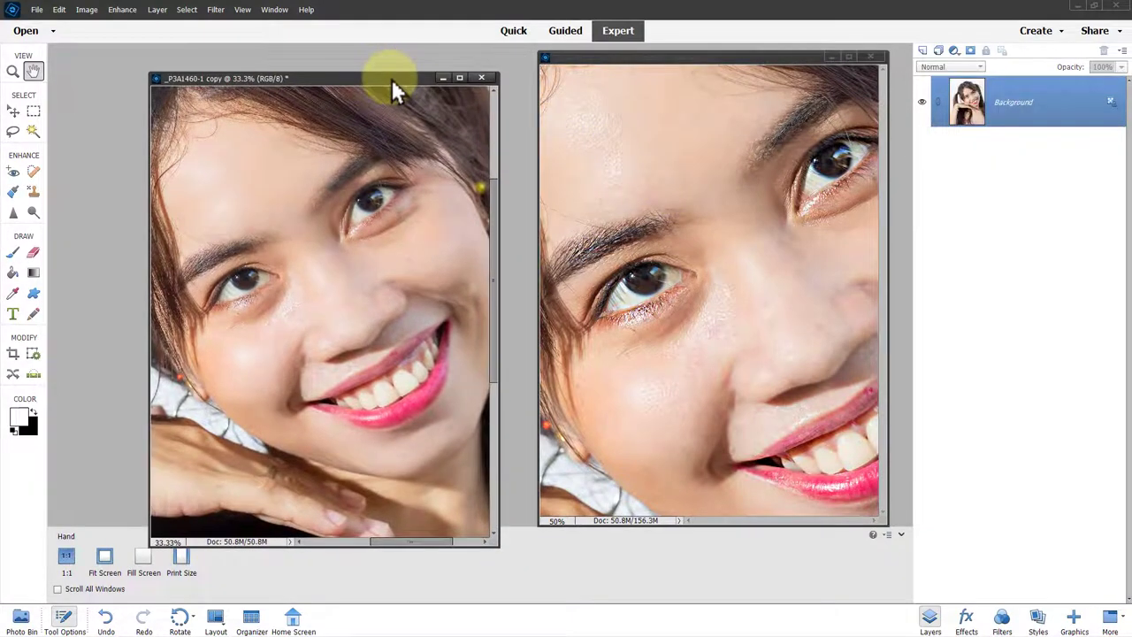
click(782, 89)
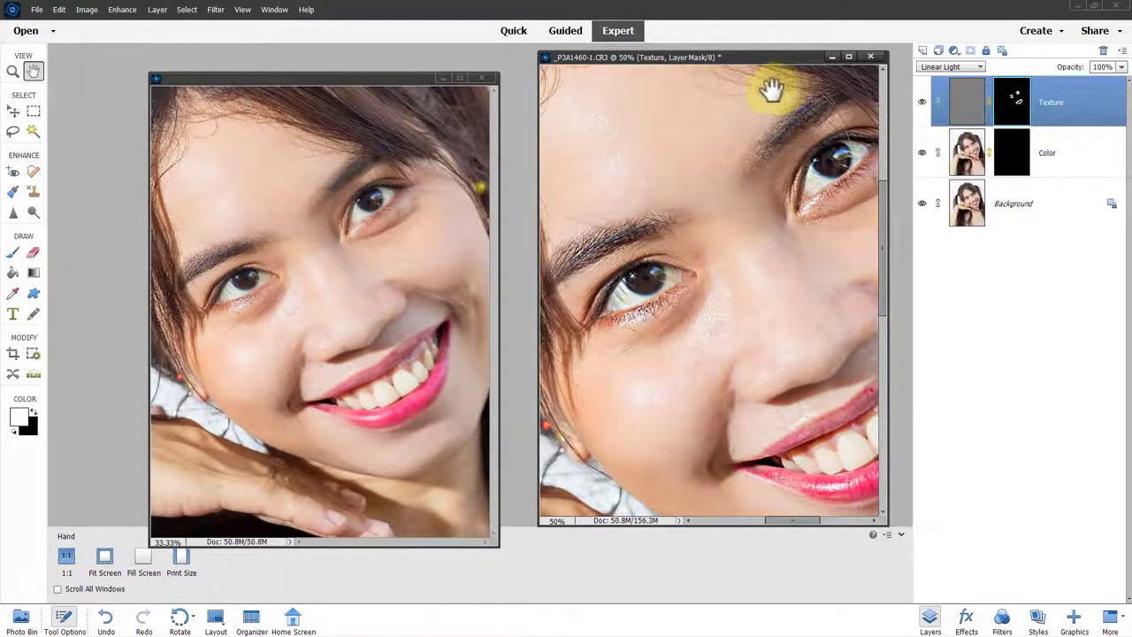
click(368, 250)
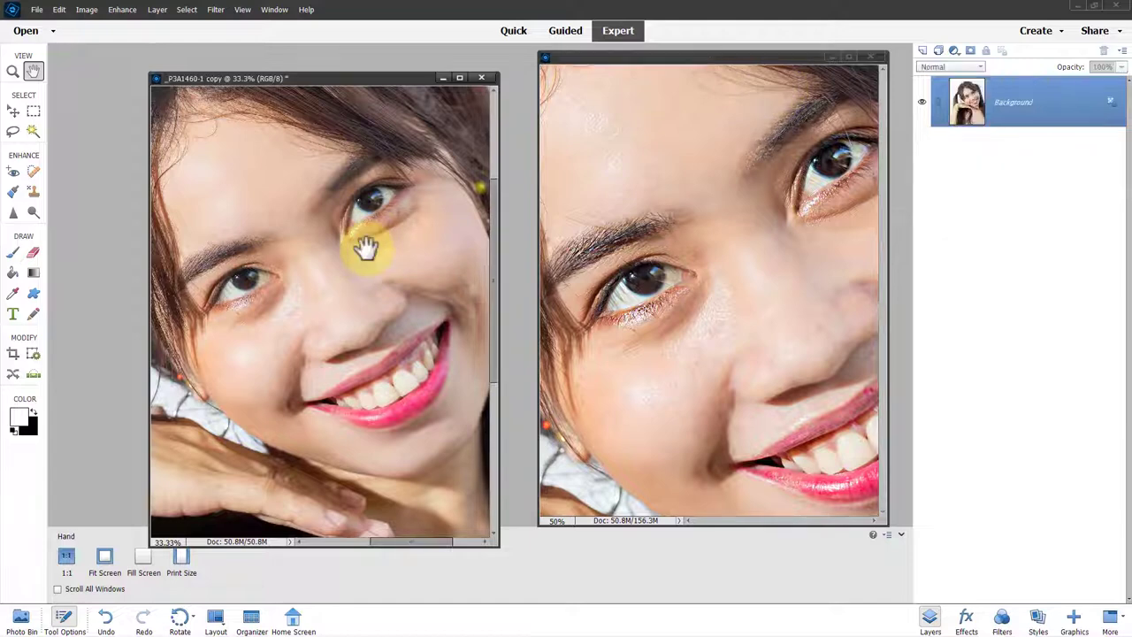
key(ctrl+minus)
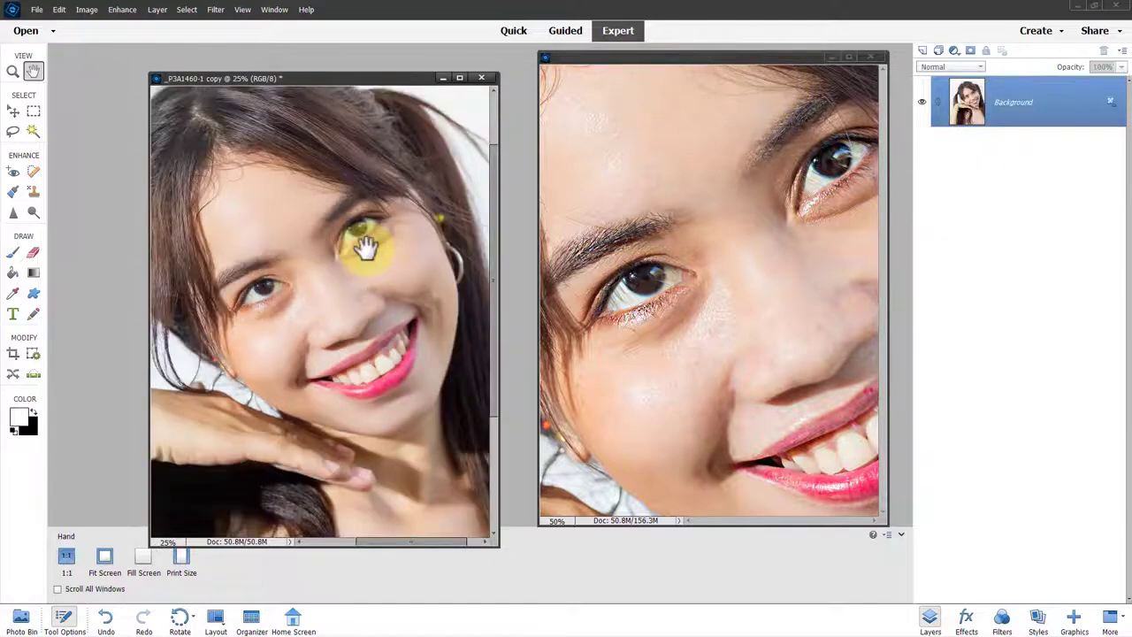
key(ctrl+plus)
key(ctrl+plus)
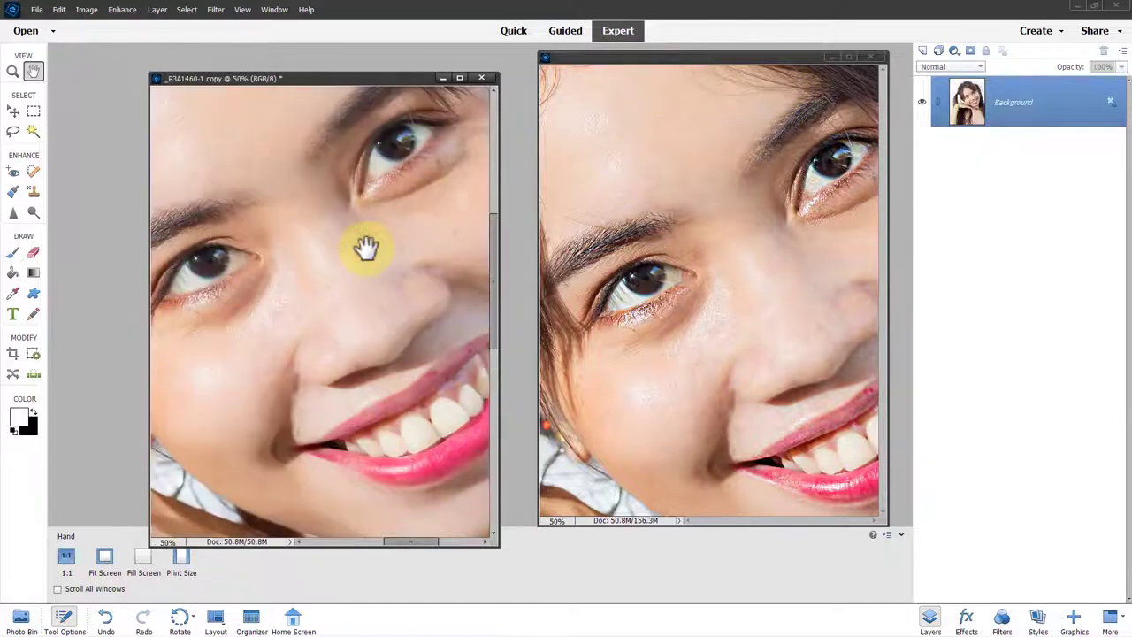